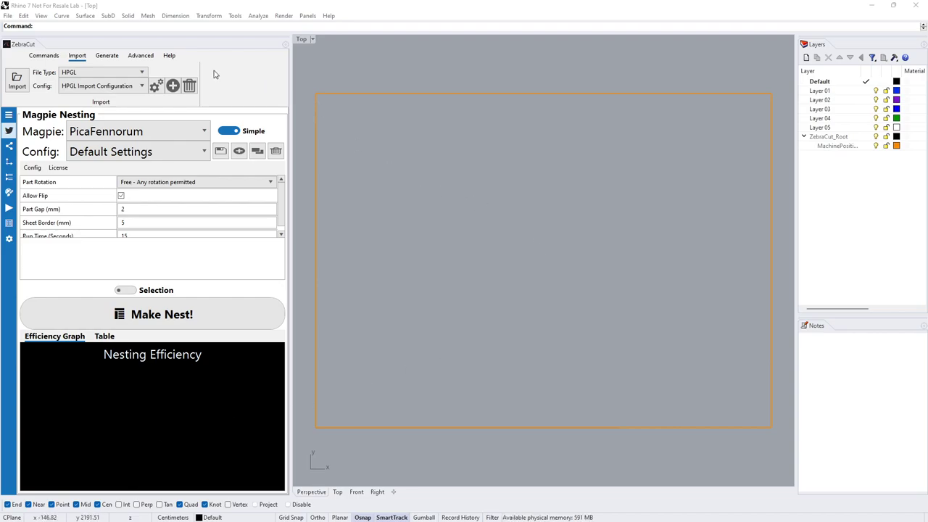
Open the model B&W logo.3dm from the Desktop and clear the ZebraCut automation messages
click(139, 74)
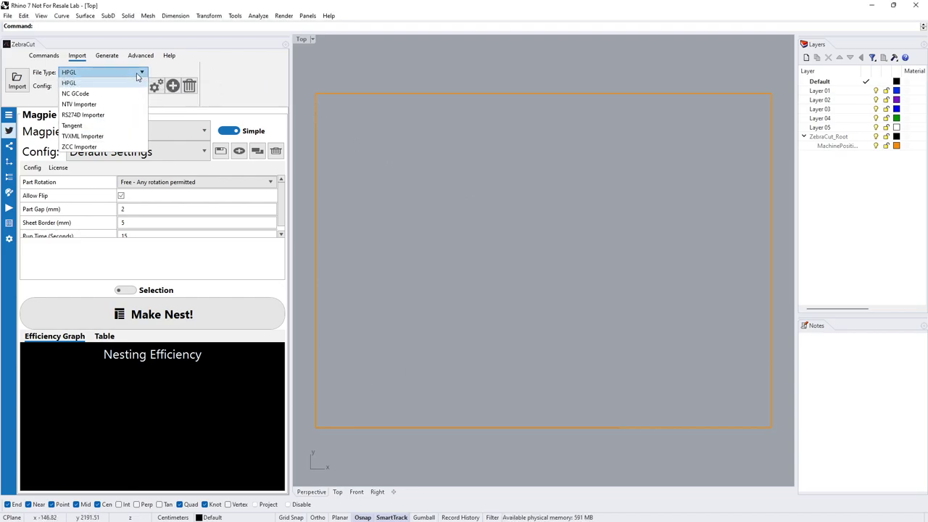
click(224, 78)
click(8, 15)
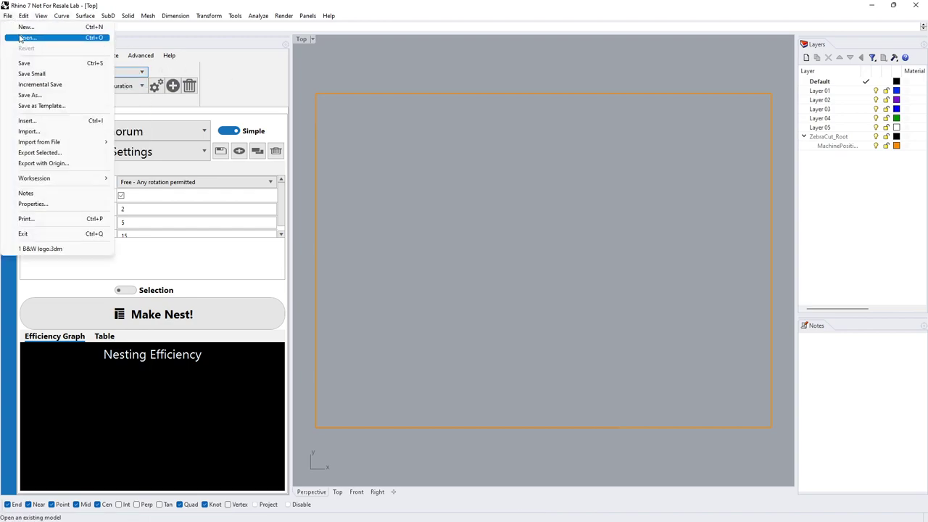
click(22, 25)
click(470, 287)
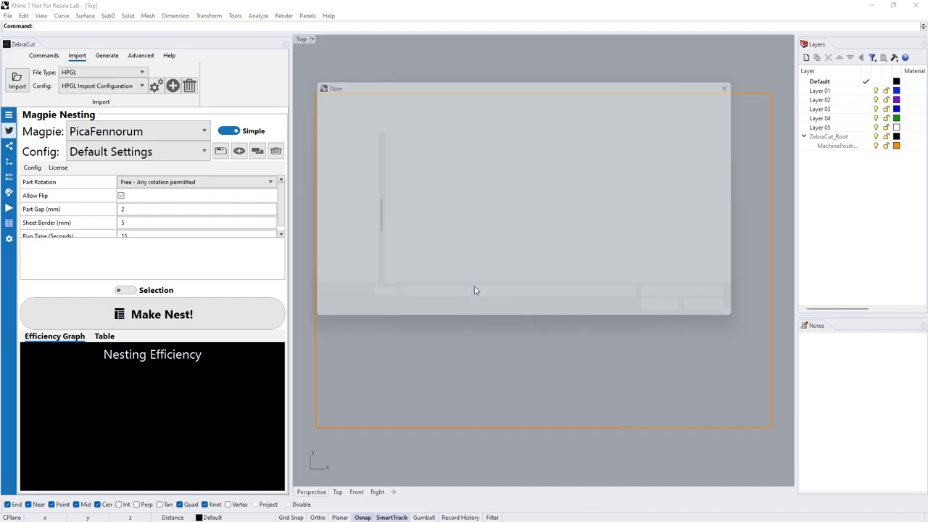
click(422, 163)
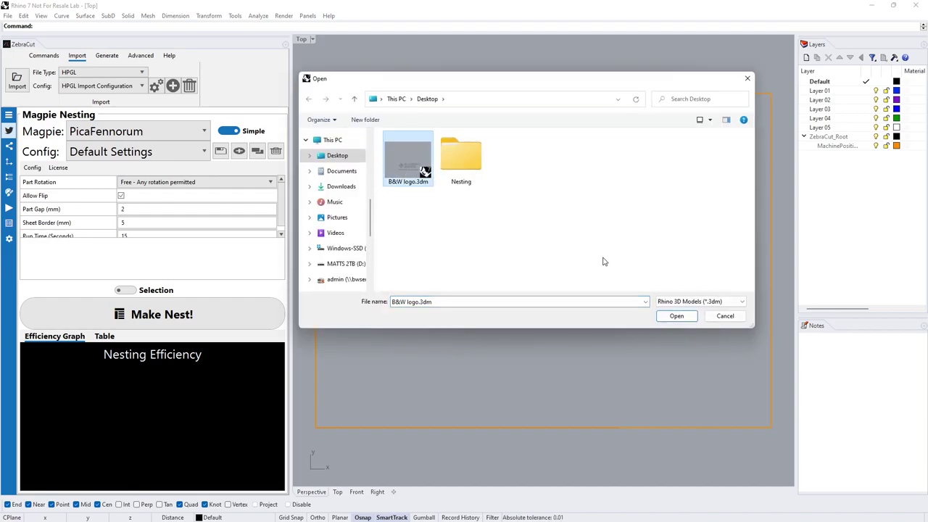
click(681, 318)
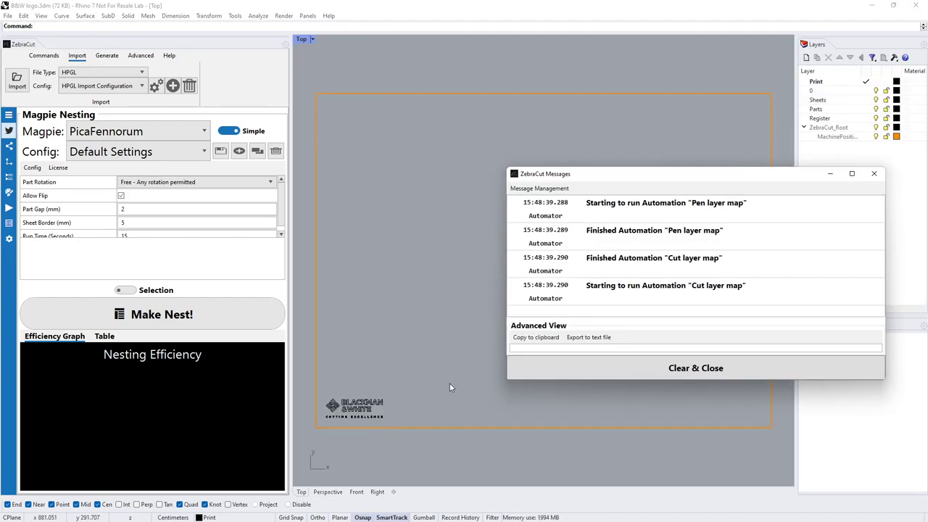
click(618, 372)
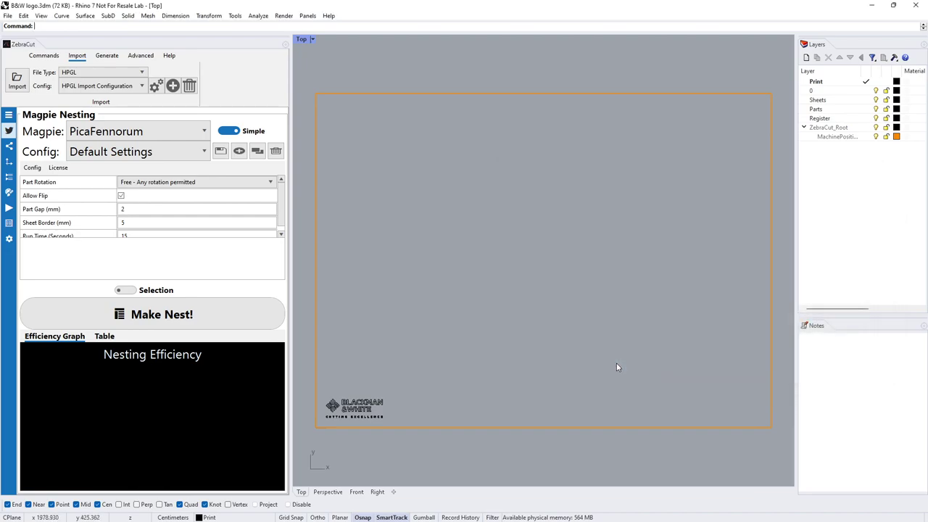
Scale up the whole logo from a base point near its lower-left corner to about the width of the orange machine boundary
drag(407, 389, 320, 421)
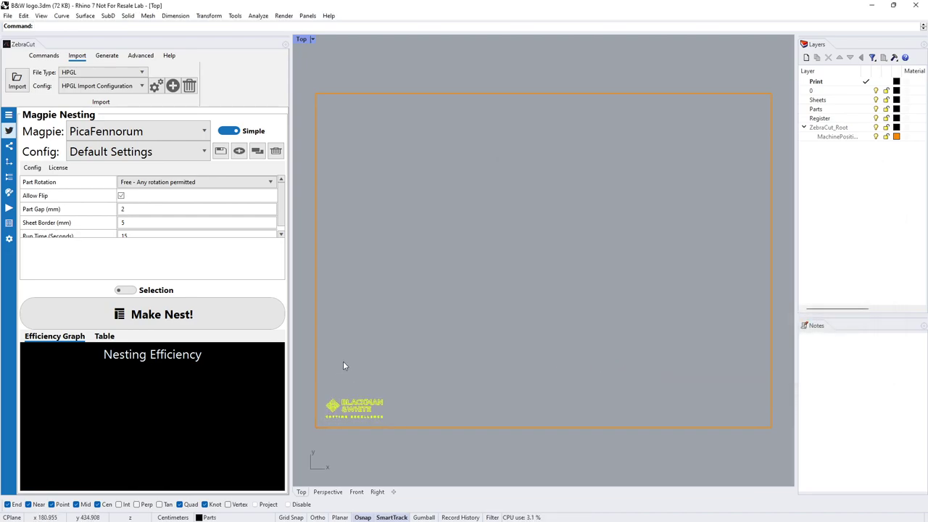
text(Scale)
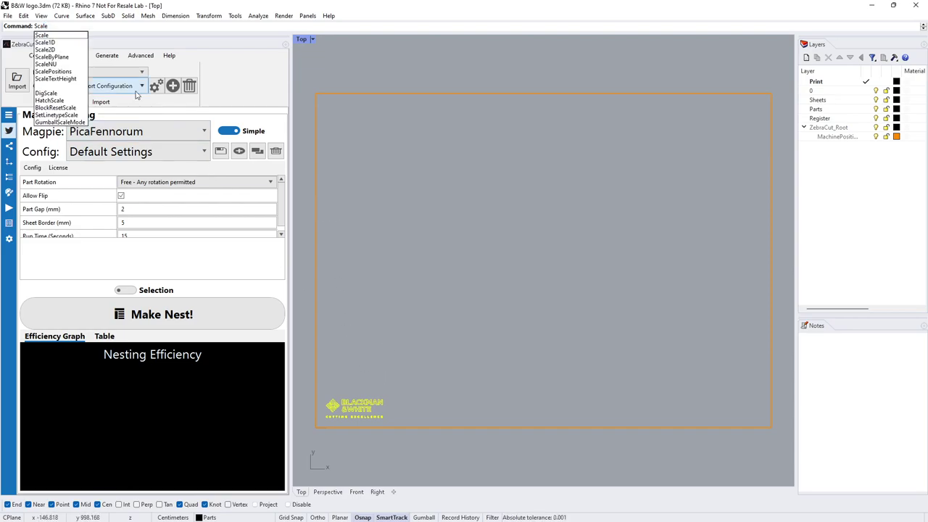
key(Return)
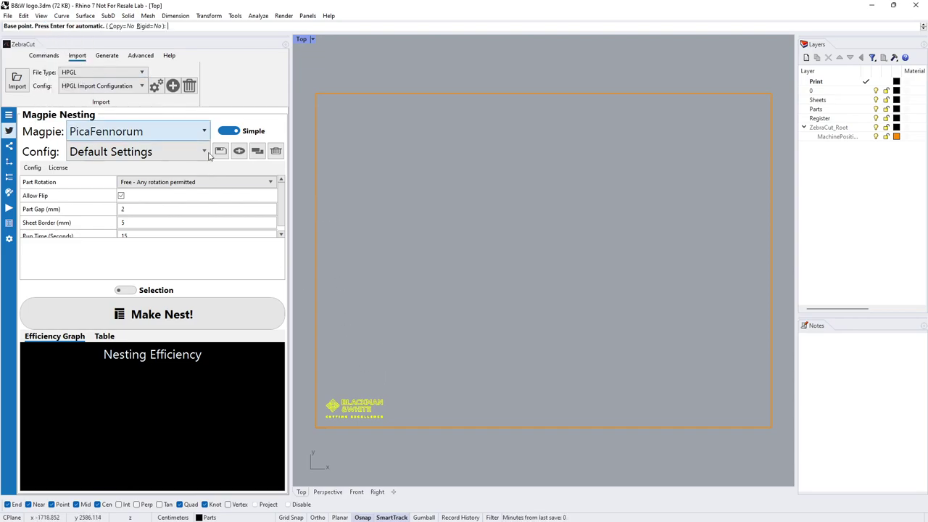
click(332, 417)
click(352, 410)
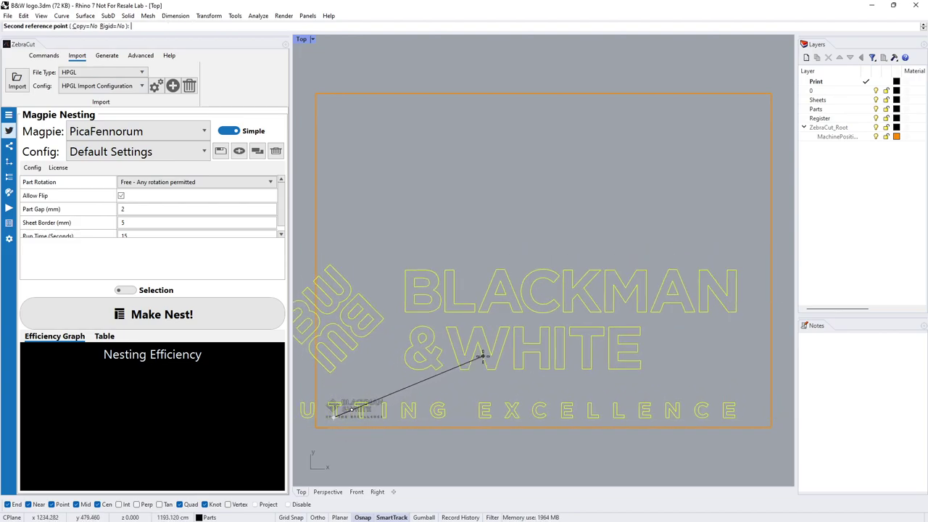
click(484, 355)
scroll(487, 355, down, 3)
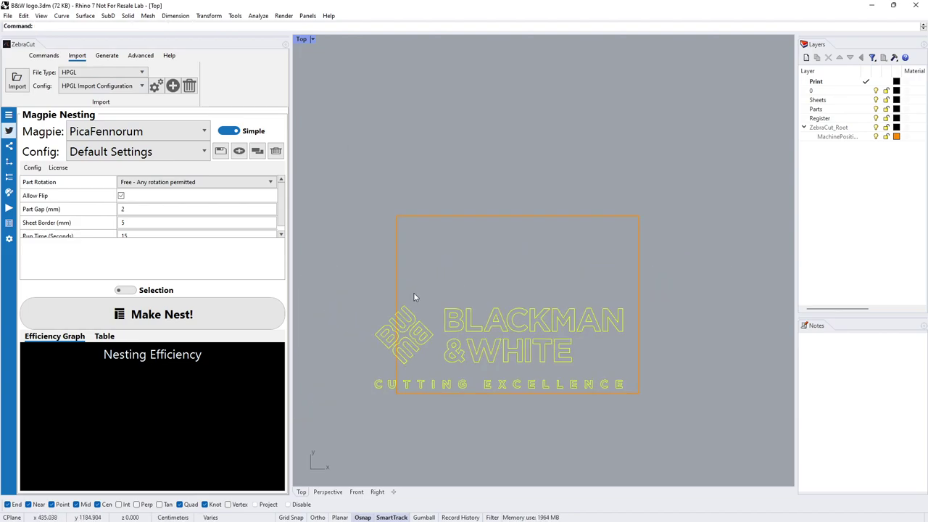
Turn off the ZebraCut_Root layer and move the scaled logo onto the Parts layer
click(876, 126)
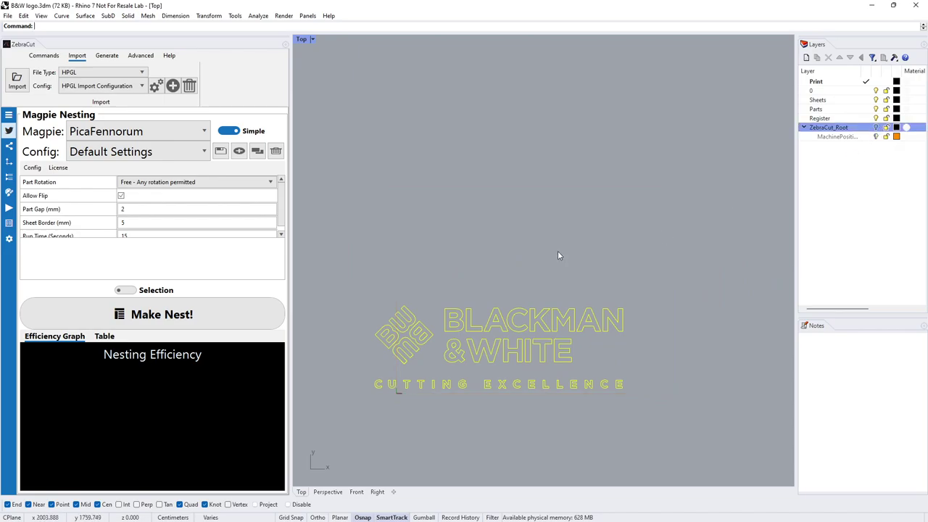
right_click(815, 110)
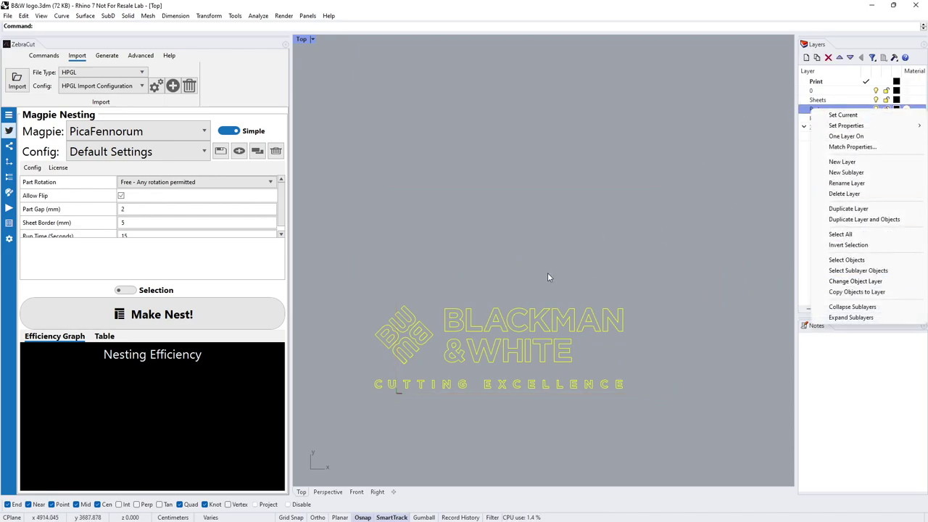
click(854, 282)
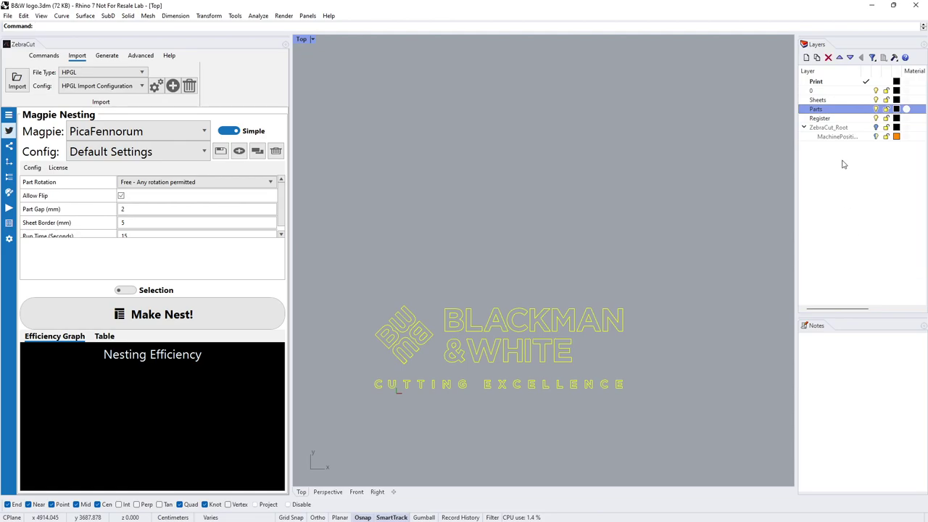
click(516, 255)
Draw a rectangle just above the logo, about as wide as the logo, to serve as the nesting sheet
click(835, 101)
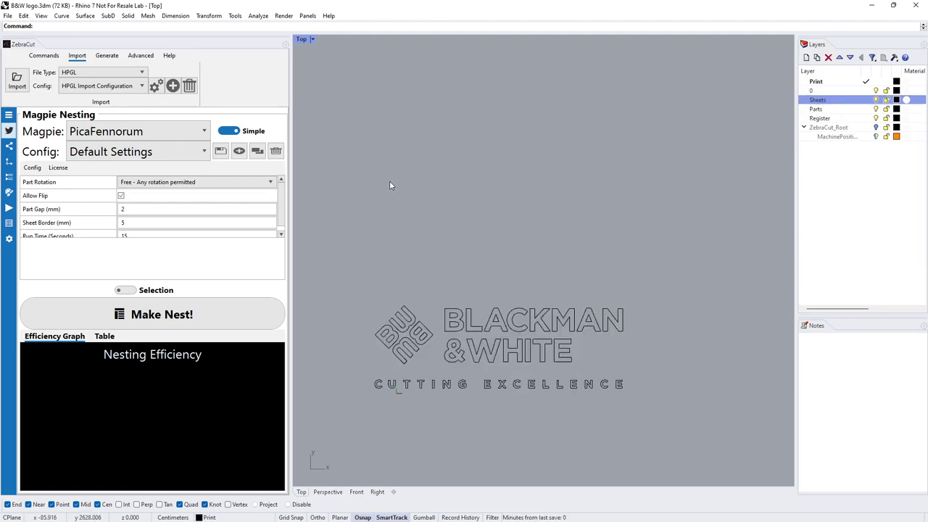
text(Rec)
key(Return)
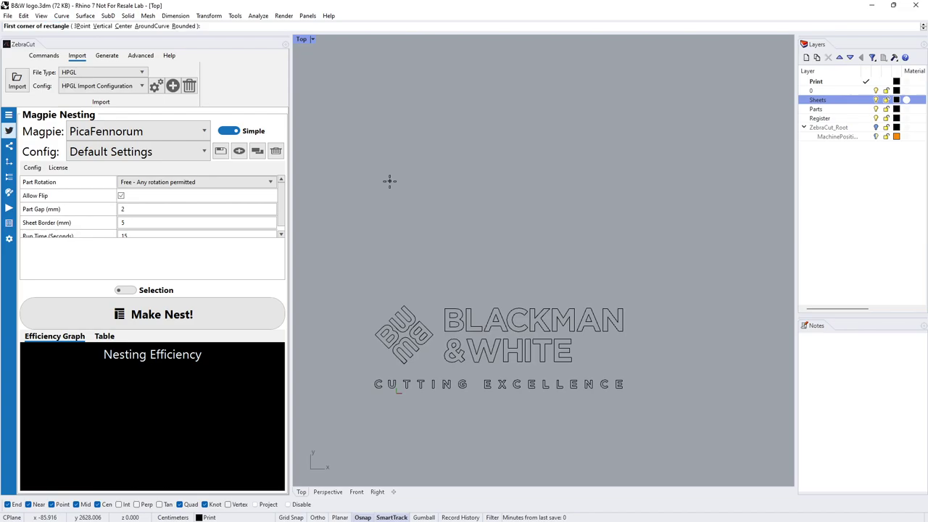
click(374, 287)
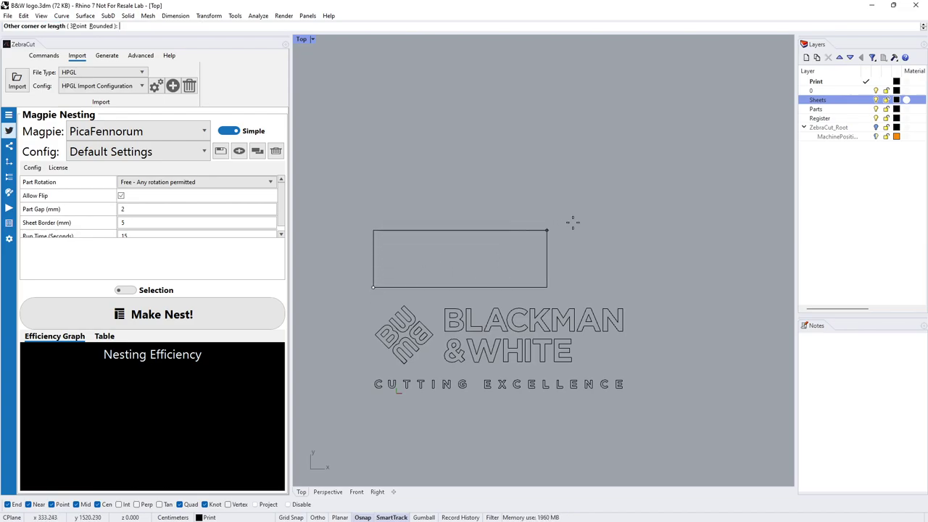
click(627, 197)
Try a second rectangle with a length of 10000 cm above the first one, and delete it
key(Return)
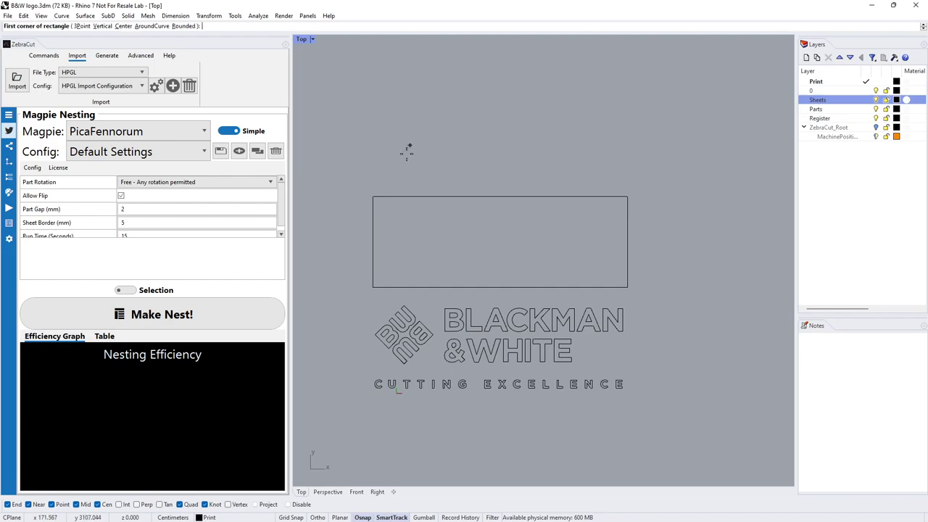
click(372, 180)
scroll(448, 156, down, 5)
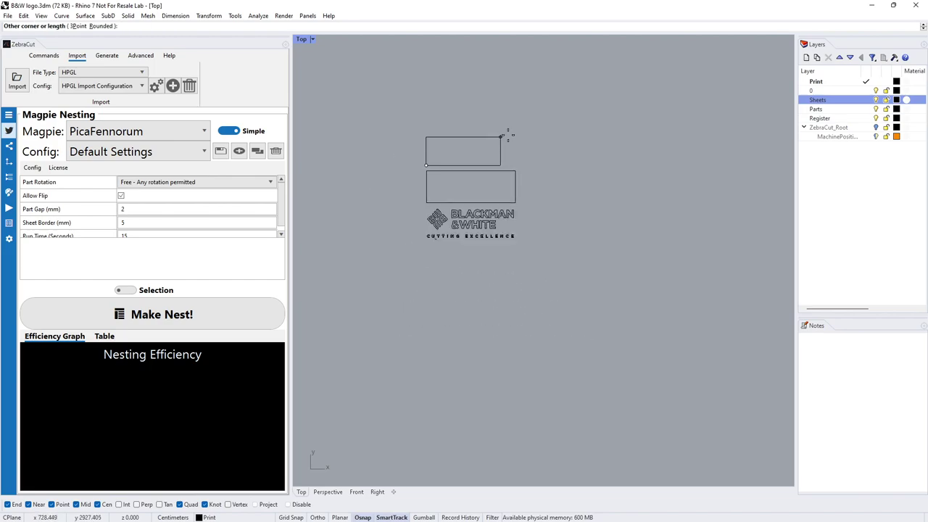
text(100)
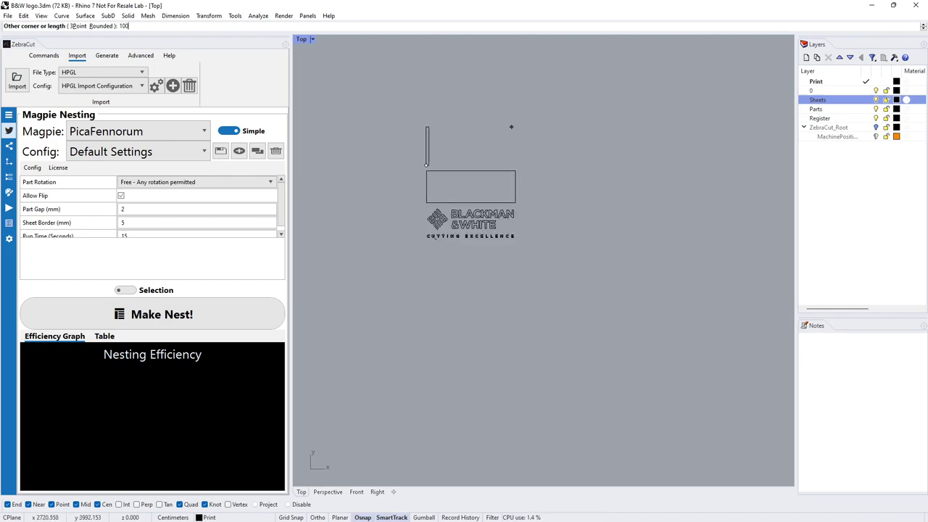
text(00)
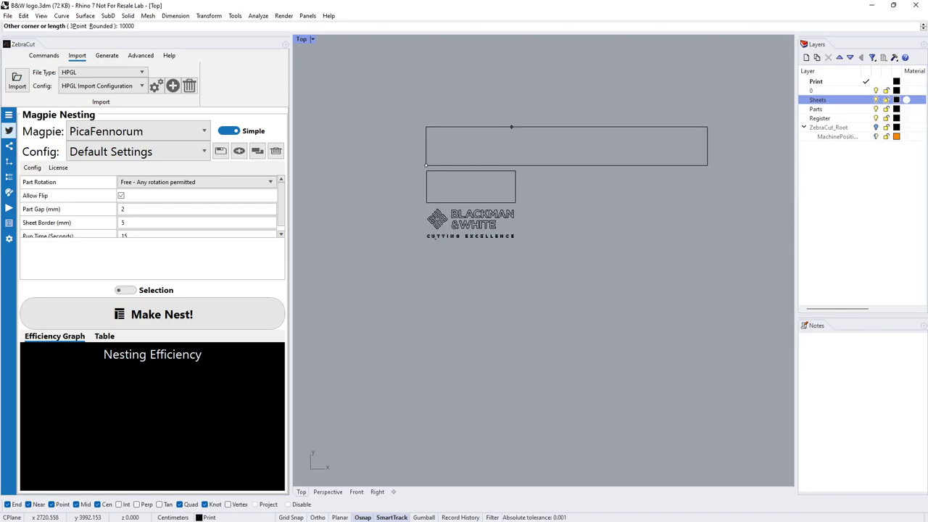
key(Return)
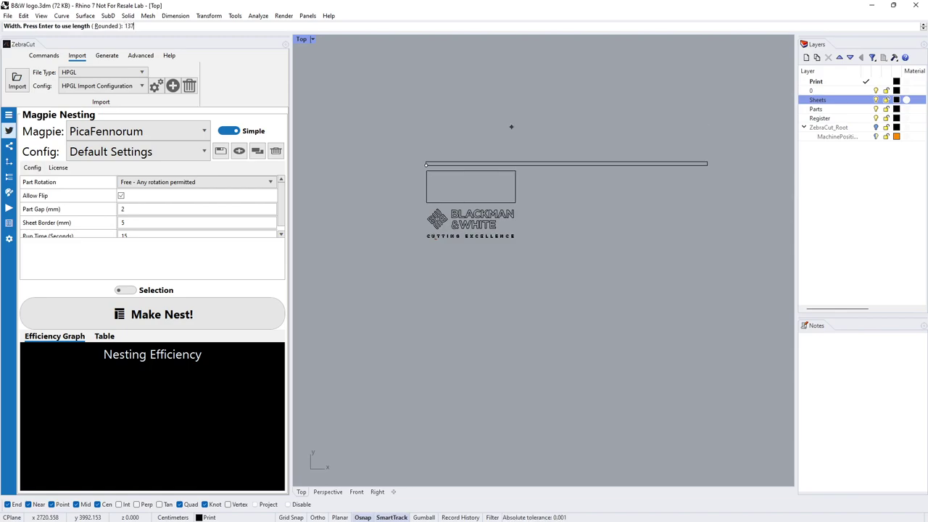
click(511, 128)
click(511, 127)
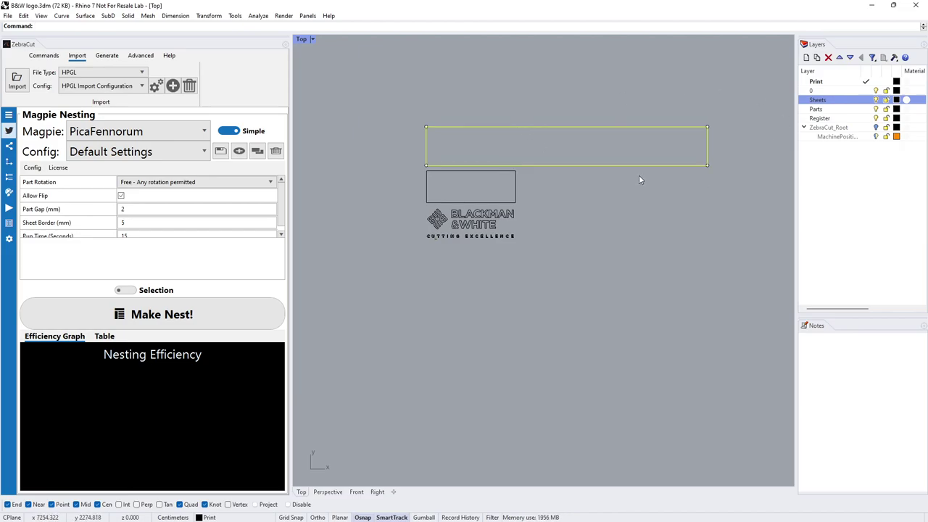
key(Delete)
Move the remaining rectangle above the logo onto the Sheets layer
scroll(435, 201, up, 5)
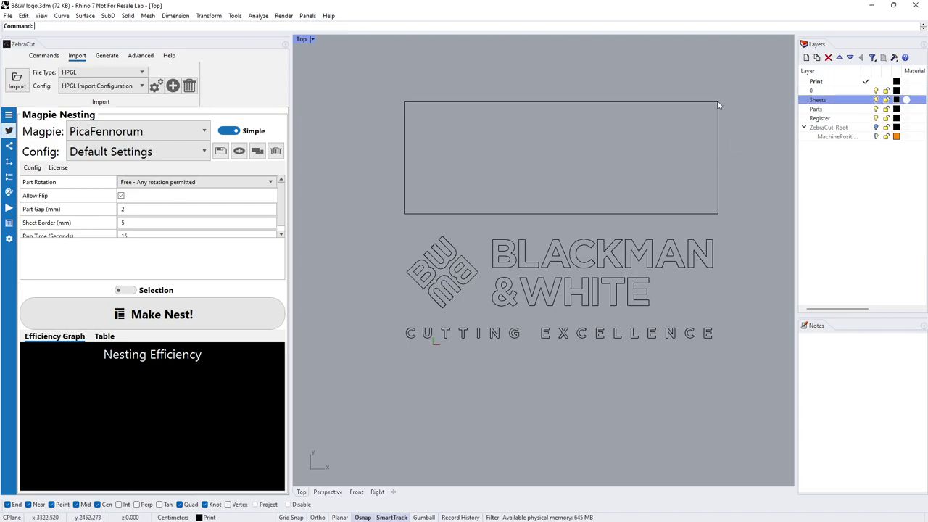
click(691, 102)
right_click(816, 99)
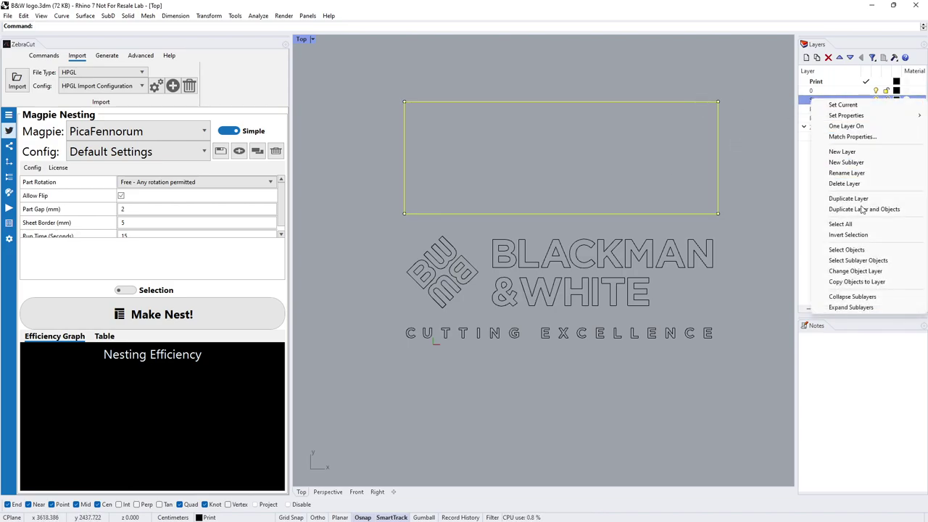
click(854, 270)
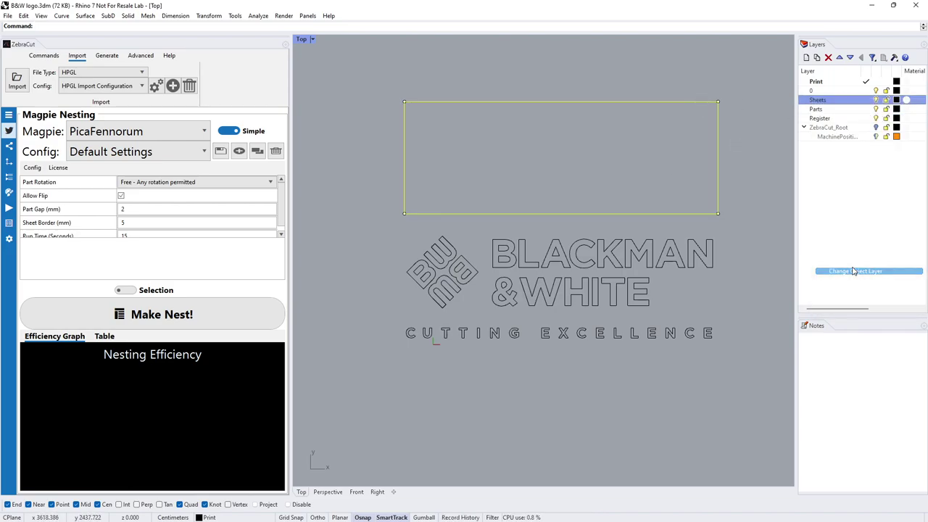
click(754, 187)
Set the colour of the Parts layer to red
click(897, 108)
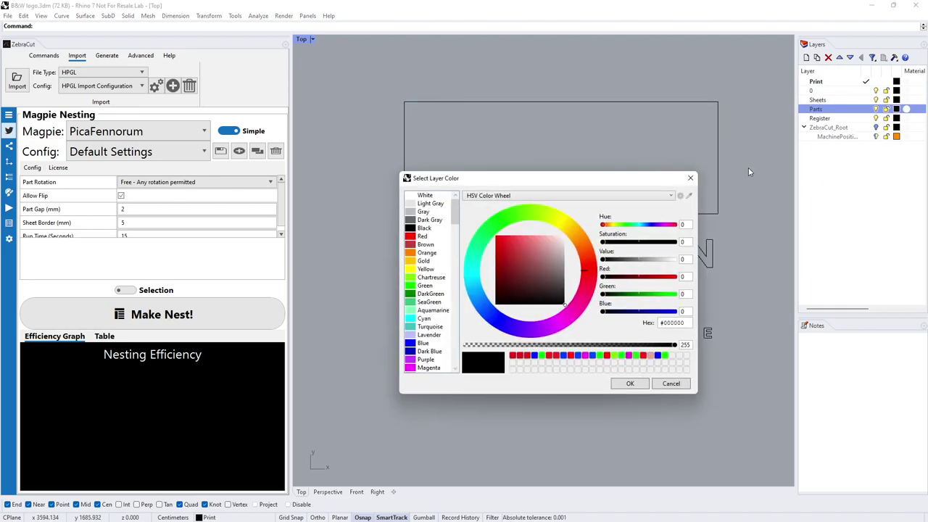
click(519, 244)
click(630, 382)
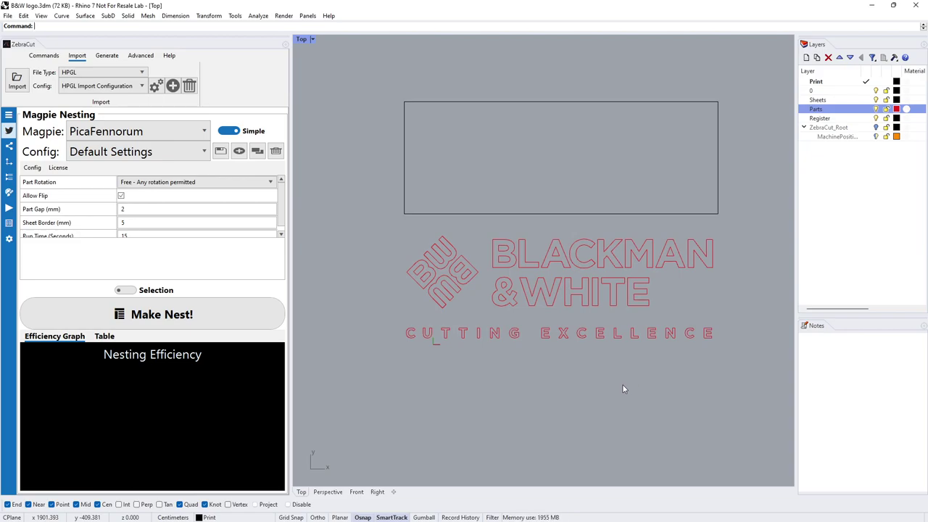
Switch the Magpie nesting scope to All Geometry and run the nest
click(256, 209)
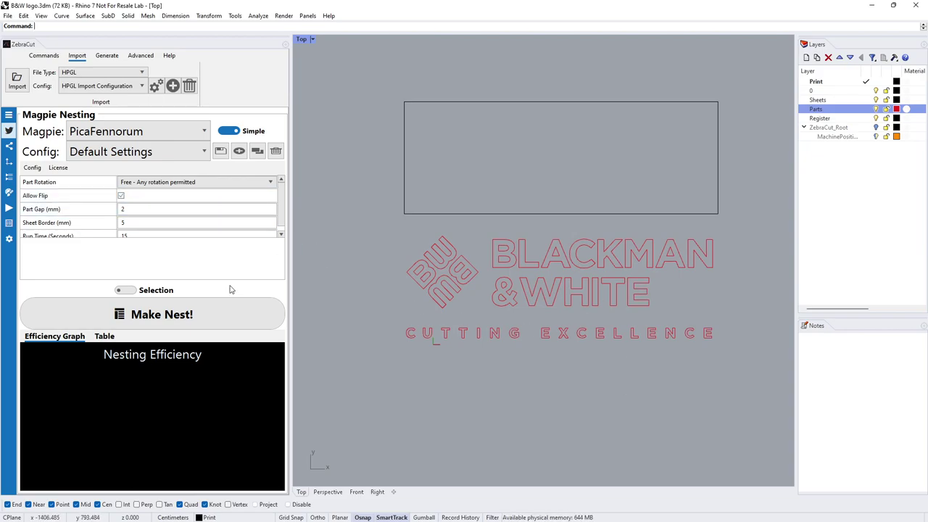
click(124, 290)
click(162, 316)
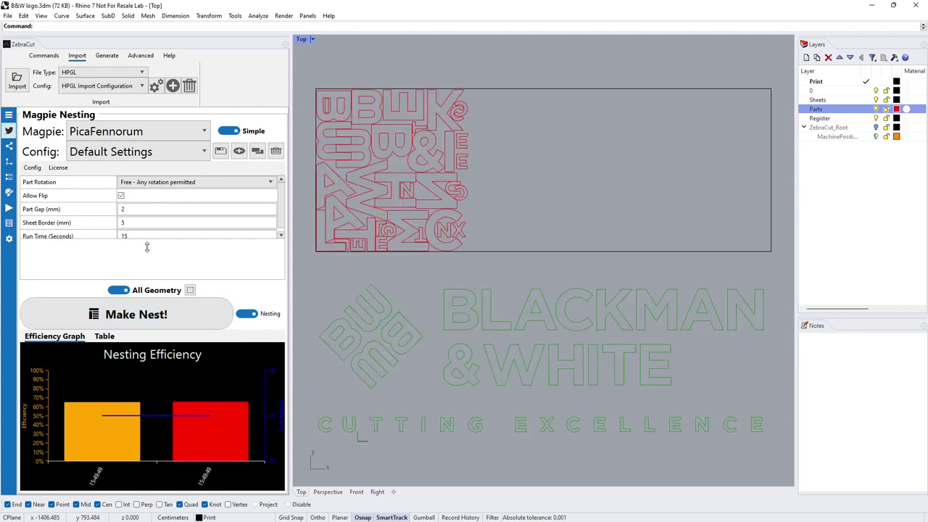
Enlarge the nesting settings list and review the Part Rotation choices and the Allow Flip option
drag(146, 247, 147, 255)
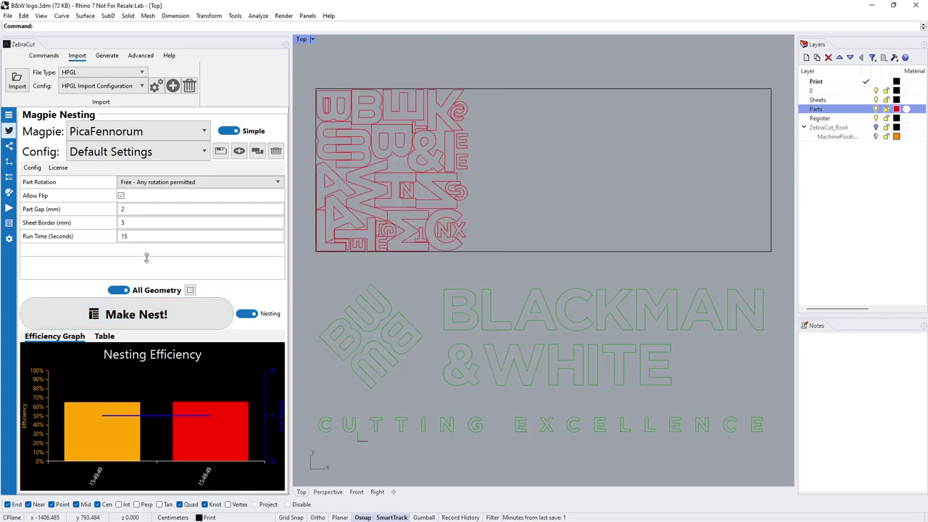
click(161, 187)
click(161, 185)
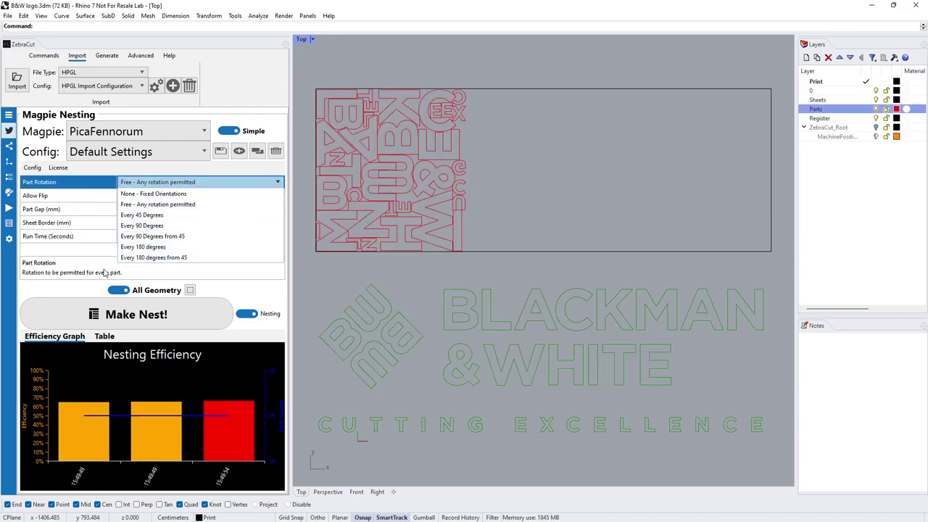
click(79, 256)
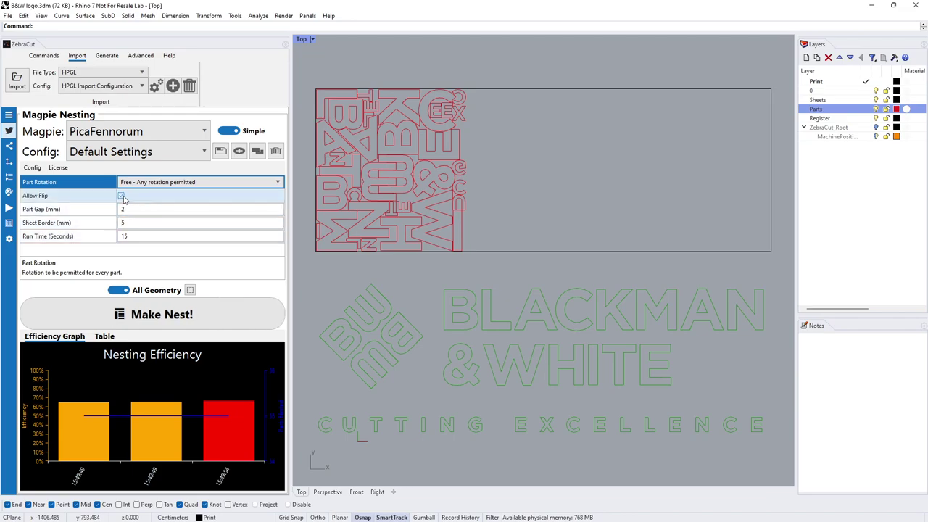
click(121, 197)
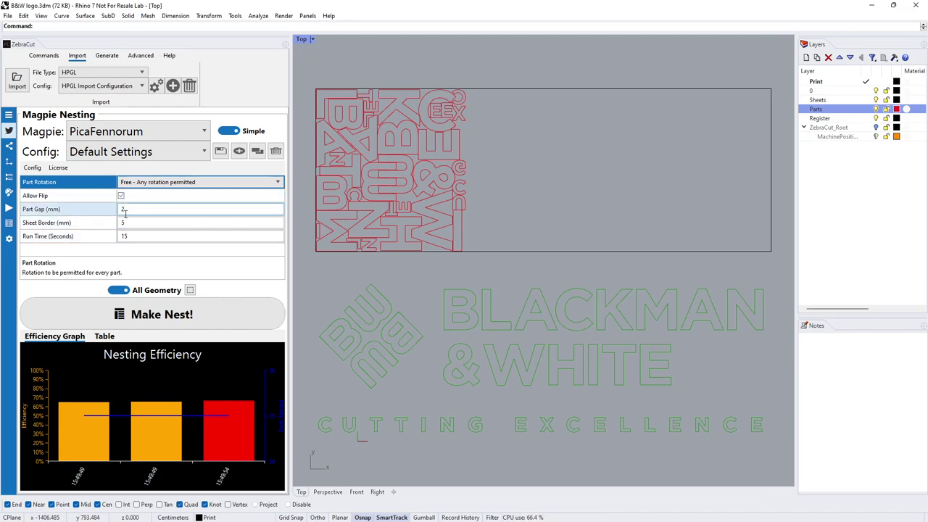
Rerun the nest with a 1 mm part gap, a 2 mm sheet border and a 30-second run time
click(70, 208)
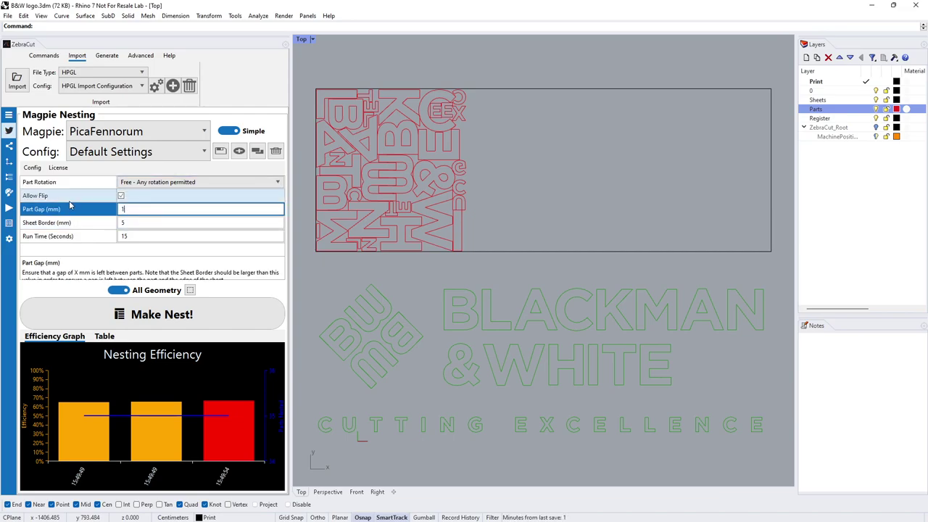
click(55, 224)
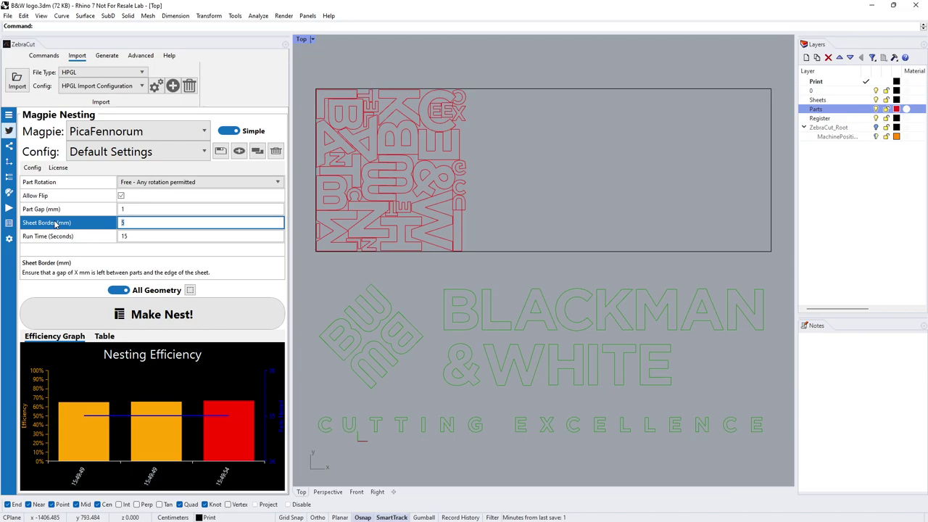
text(2)
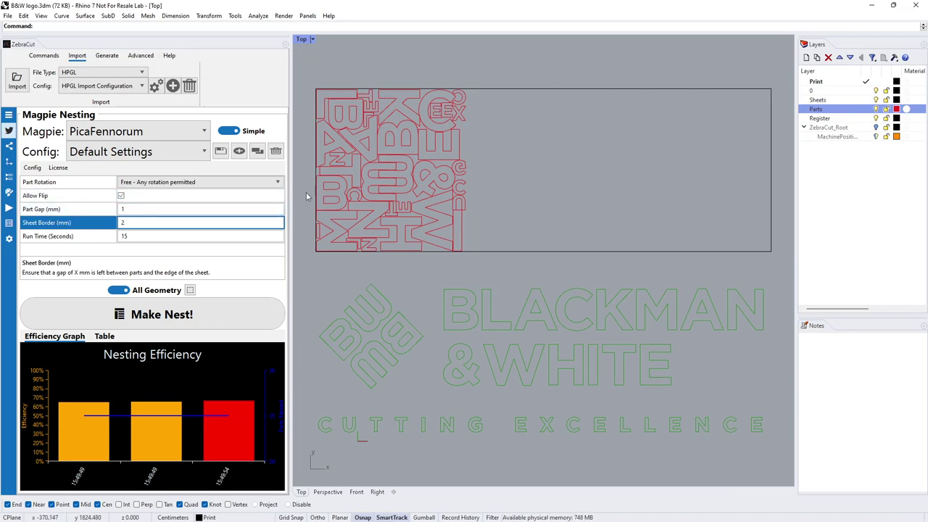
click(145, 239)
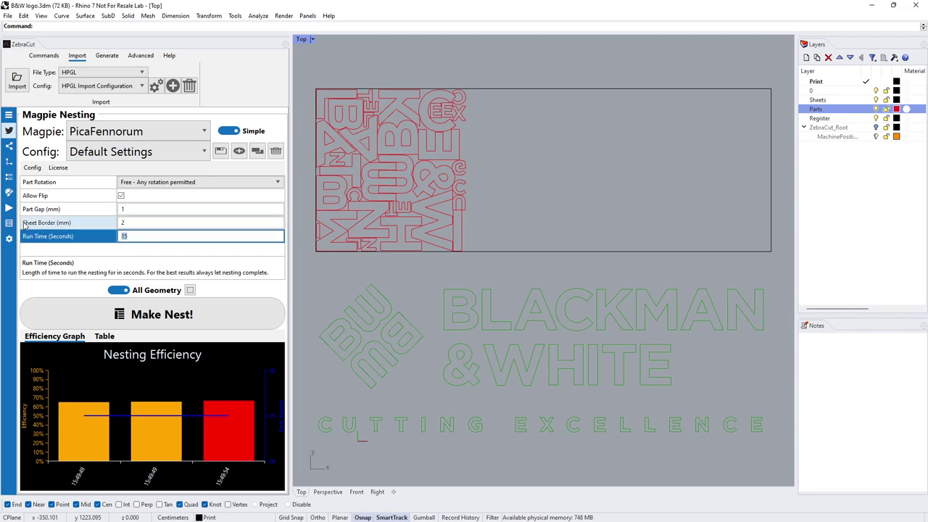
text(30)
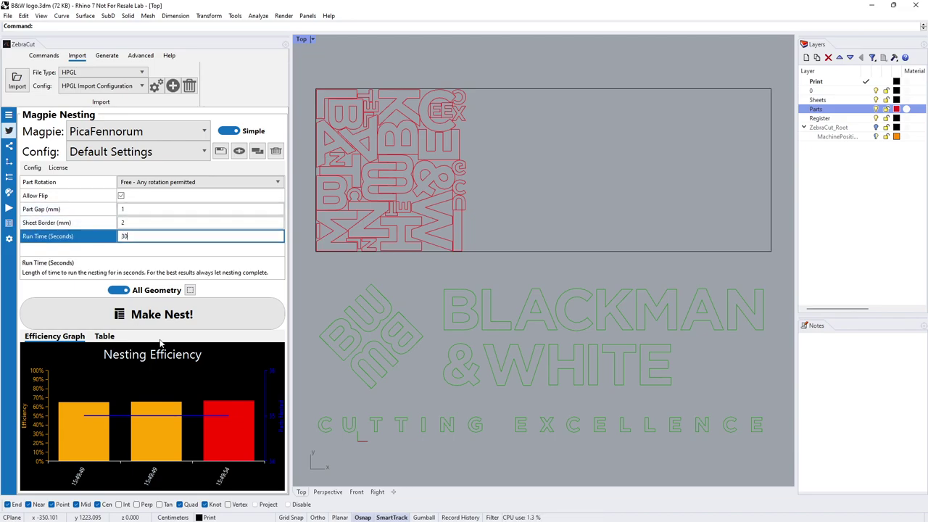
click(174, 317)
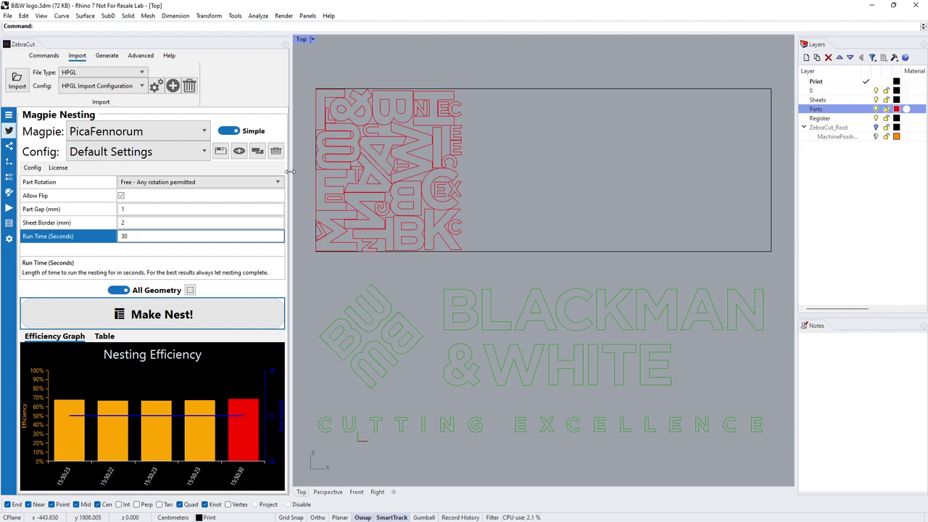
Try shifting the small rectangular part within the recess of the nested letter E to inspect its clearance
scroll(385, 193, up, 10)
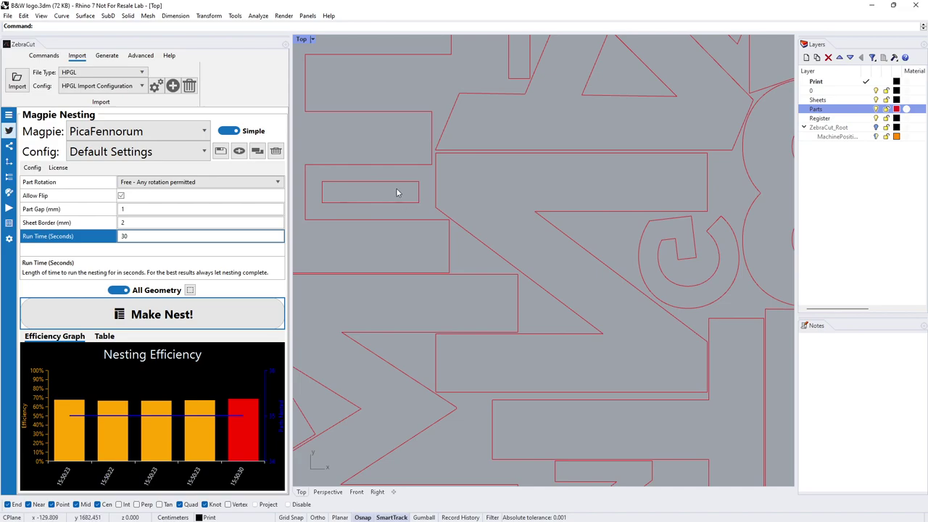
scroll(345, 187, down, 3)
scroll(343, 187, up, 6)
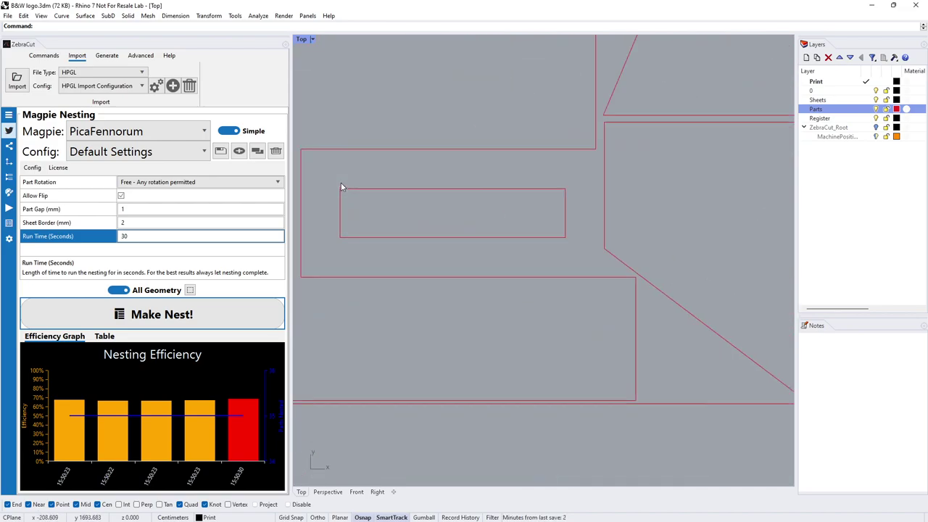
click(397, 189)
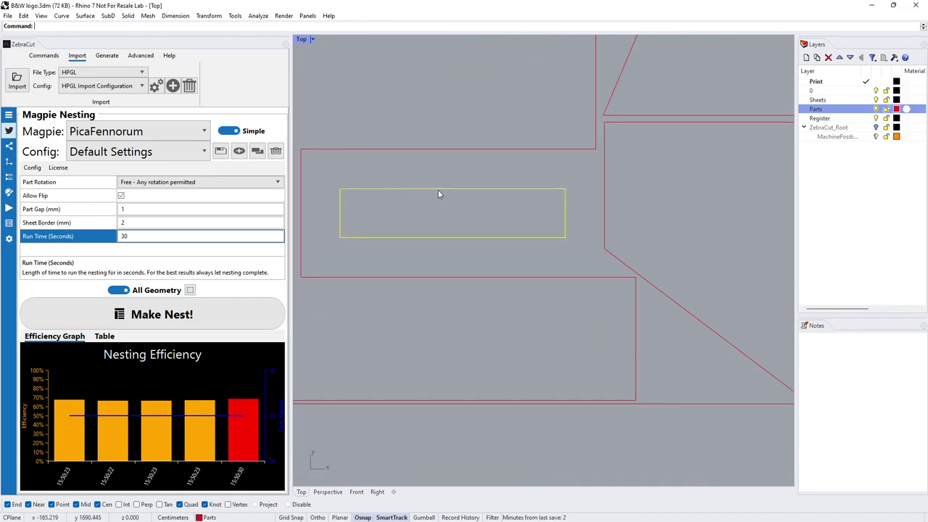
drag(438, 192, 446, 209)
scroll(436, 187, down, 3)
scroll(455, 195, down, 2)
scroll(360, 232, up, 5)
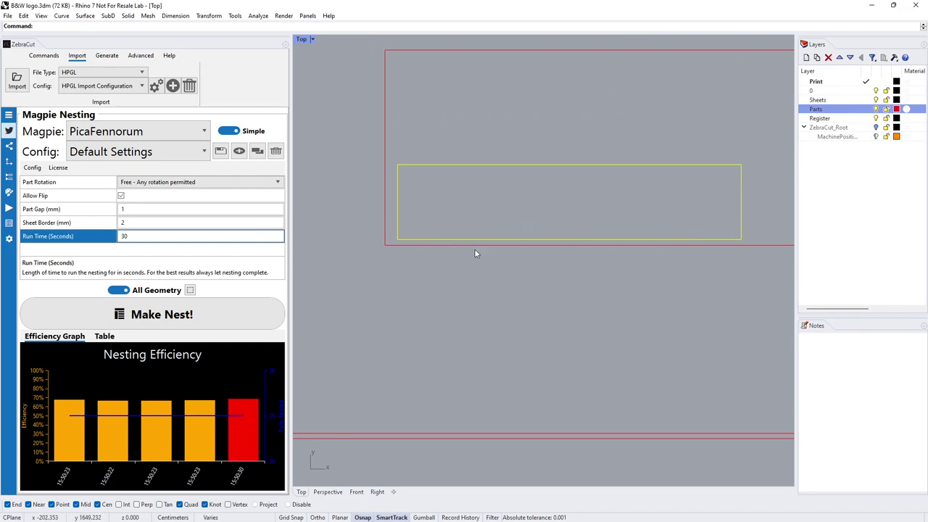
scroll(503, 269, down, 5)
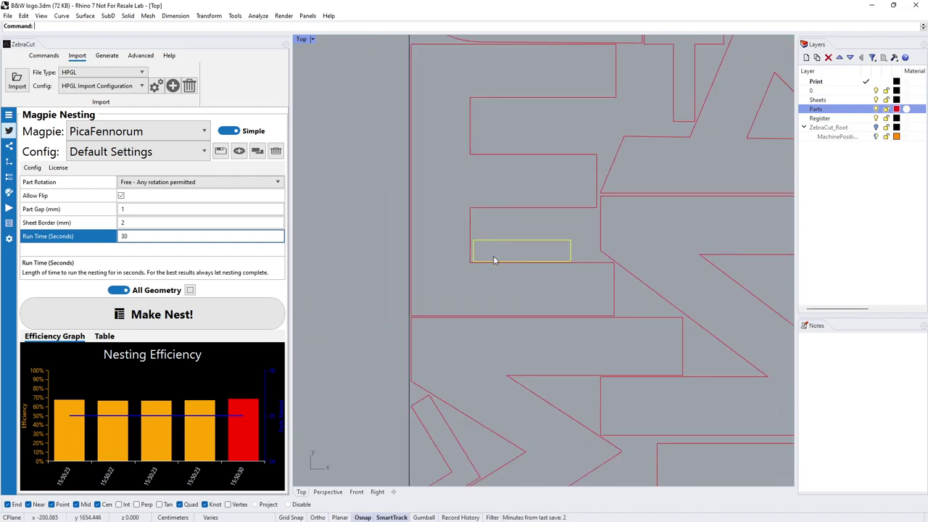
scroll(488, 258, down, 5)
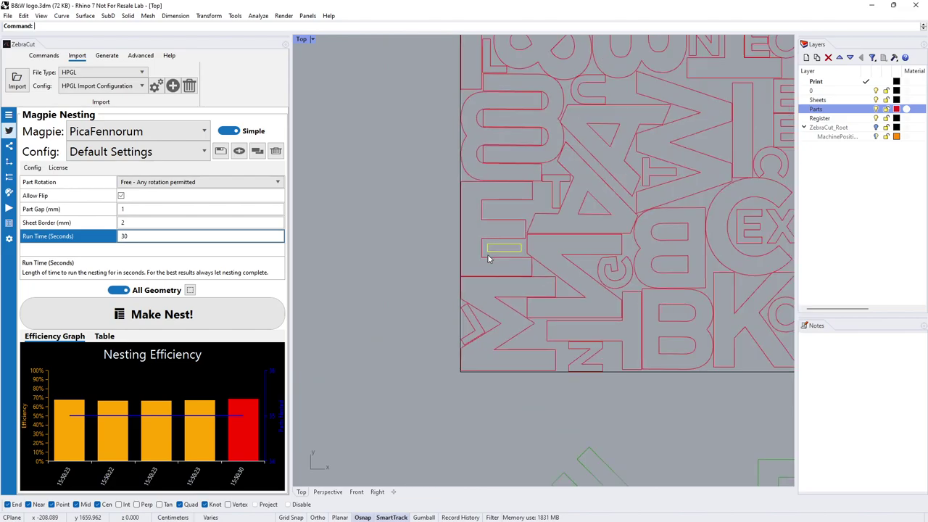
scroll(443, 264, down, 3)
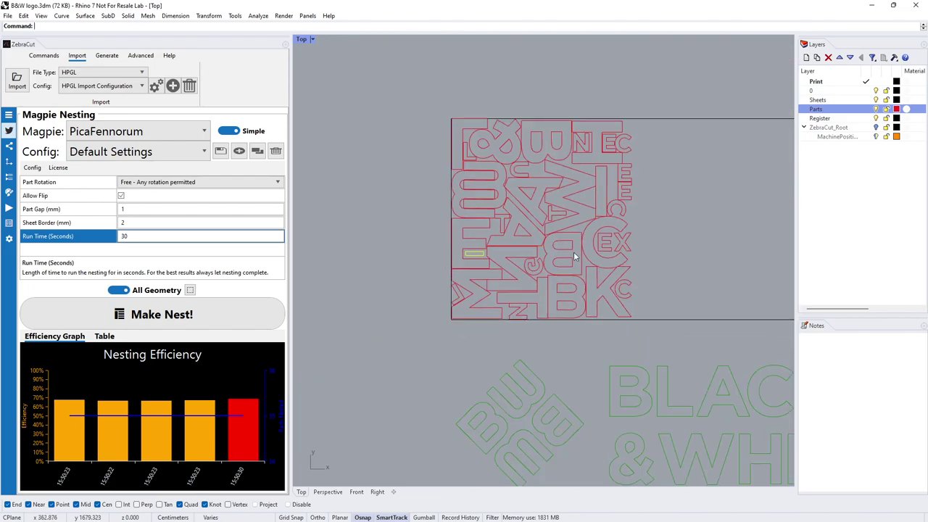
Draw a smaller rectangle above the existing sheet, aligned with its left edge and about as wide as the nested parts
scroll(428, 333, down, 5)
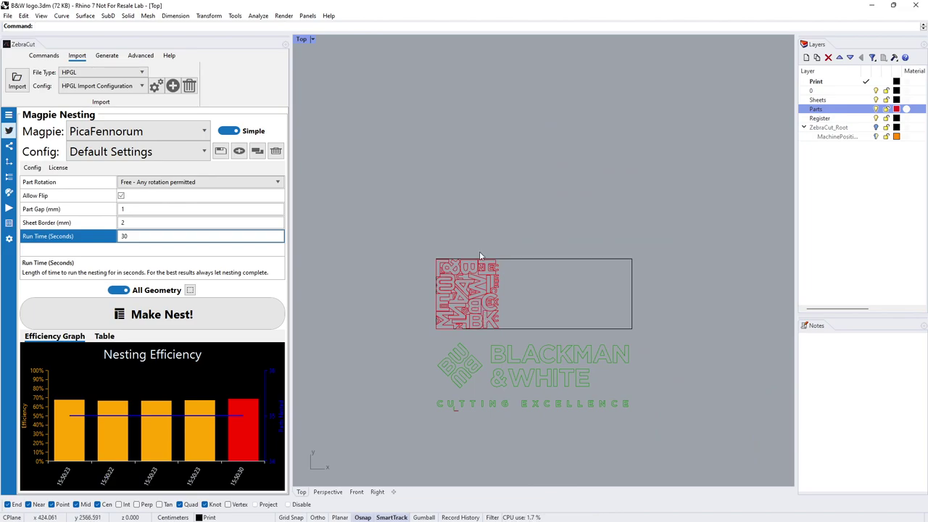
scroll(479, 255, up, 1)
right_click(436, 228)
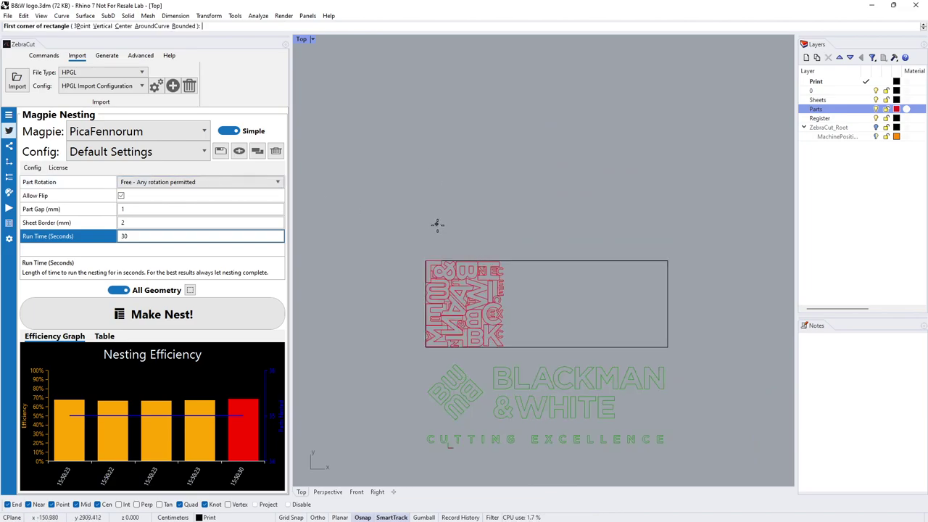
click(426, 249)
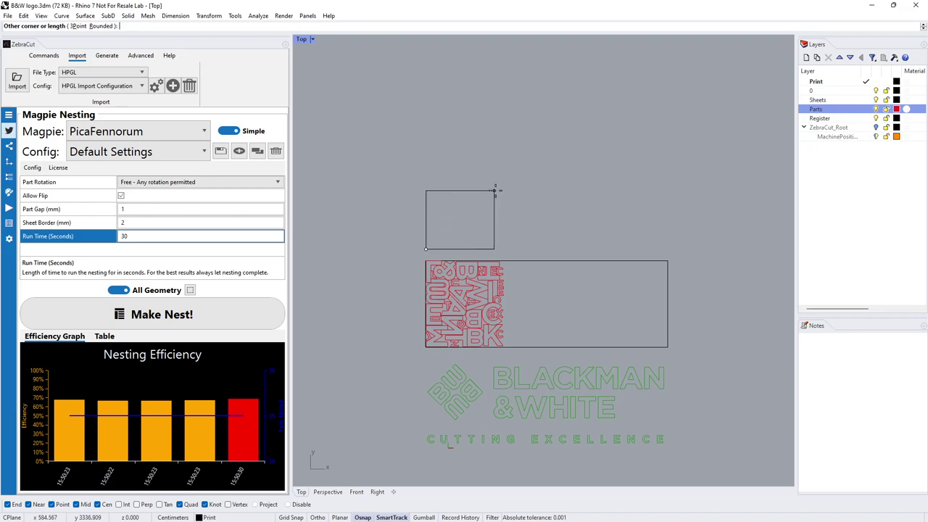
click(501, 207)
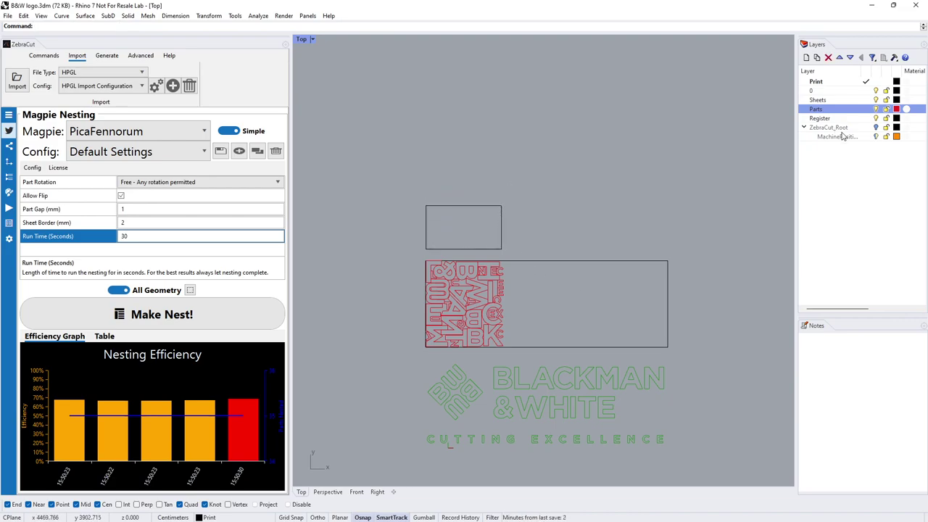
Move the new small rectangle onto the Sheets layer
click(464, 207)
right_click(825, 104)
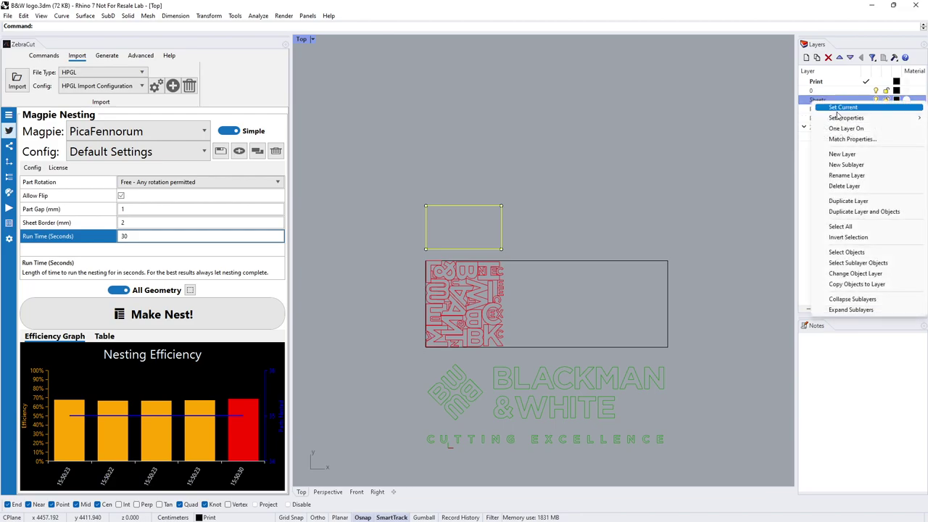
click(862, 277)
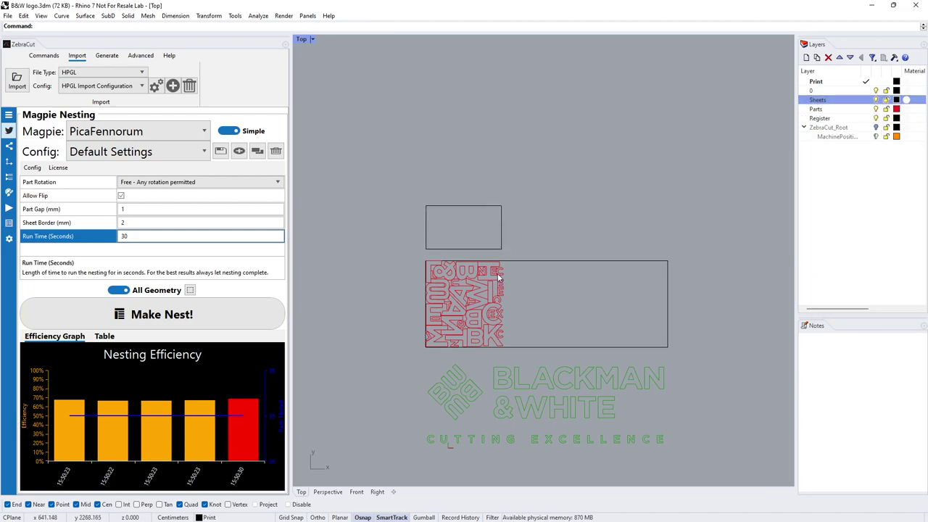
Switch the nesting scope to Selection and nest only the whole logo onto the small upper sheet
scroll(500, 275, down, 3)
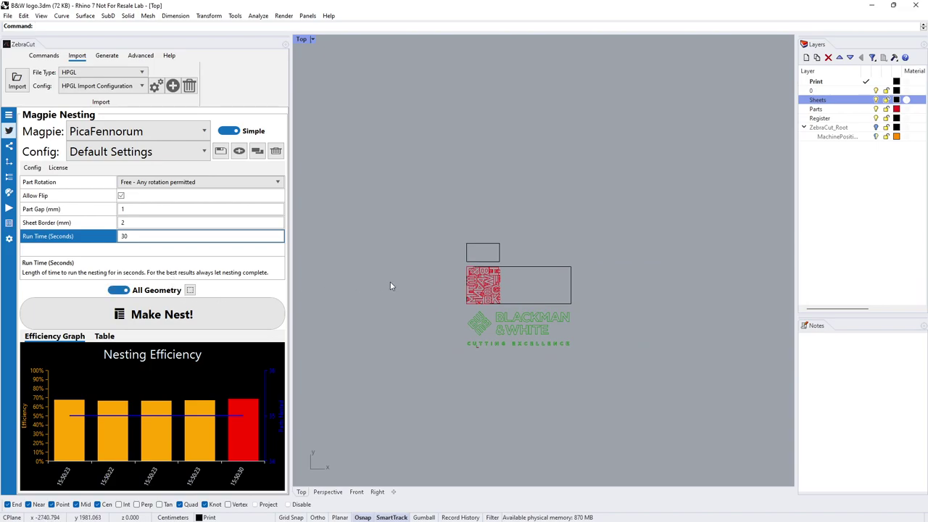
click(122, 290)
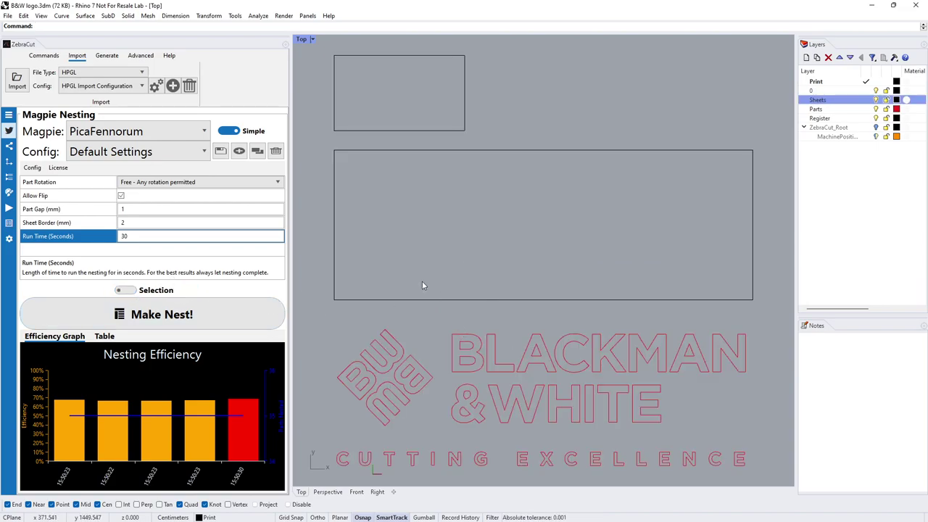
scroll(421, 280, down, 5)
drag(582, 374, 377, 292)
shift+click(421, 203)
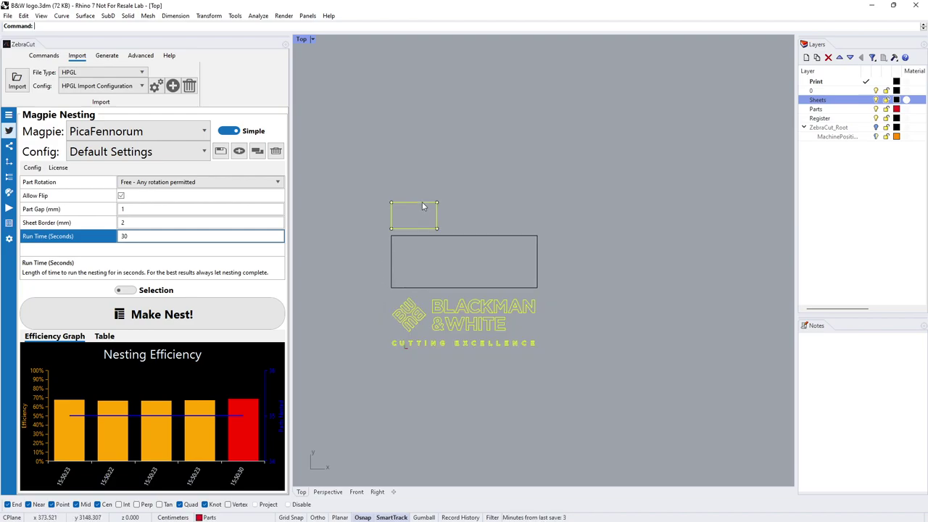
click(223, 308)
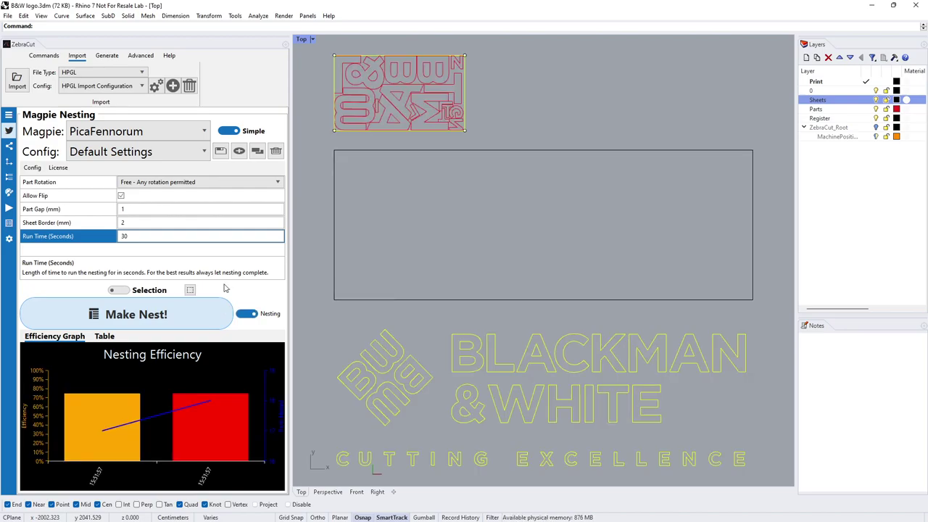
click(557, 96)
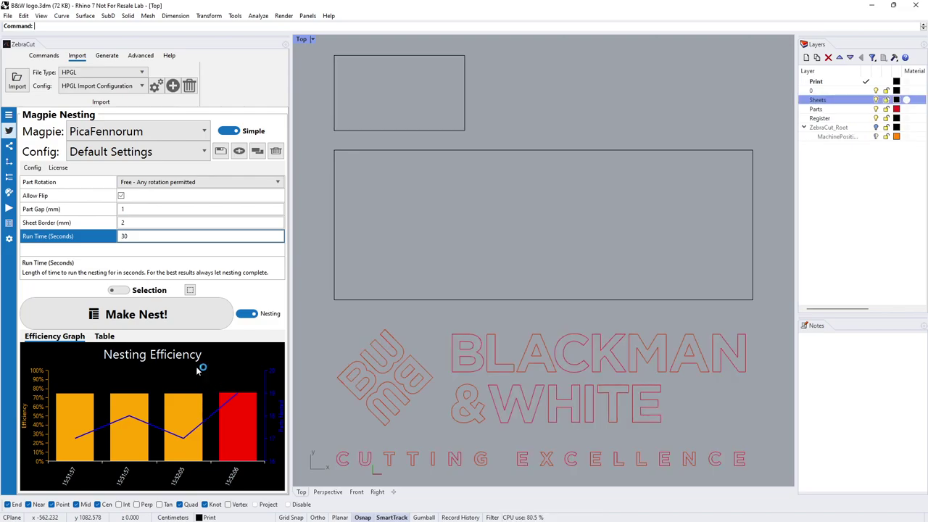
Compare the generated nests in the results table by rendering the 15:52:06, 15:52:05 and 15:52:17 entries
click(105, 338)
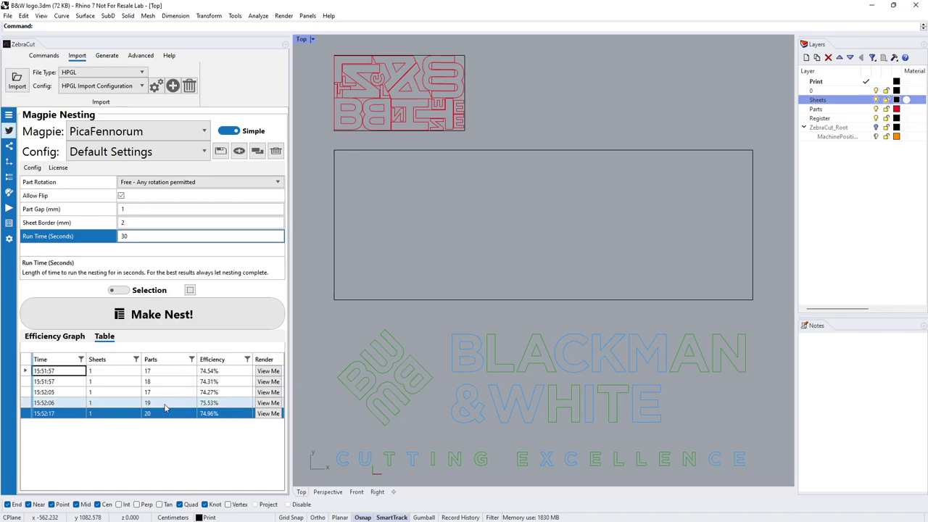
click(263, 403)
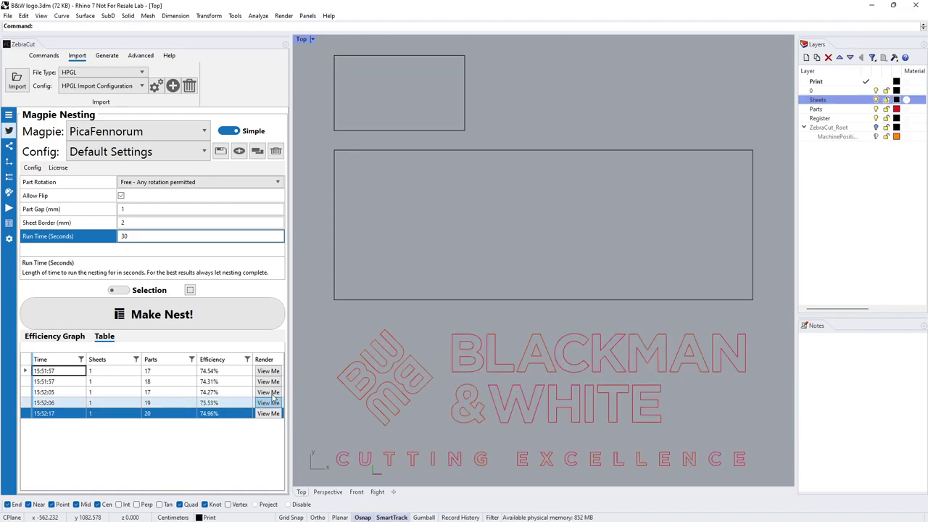
click(268, 393)
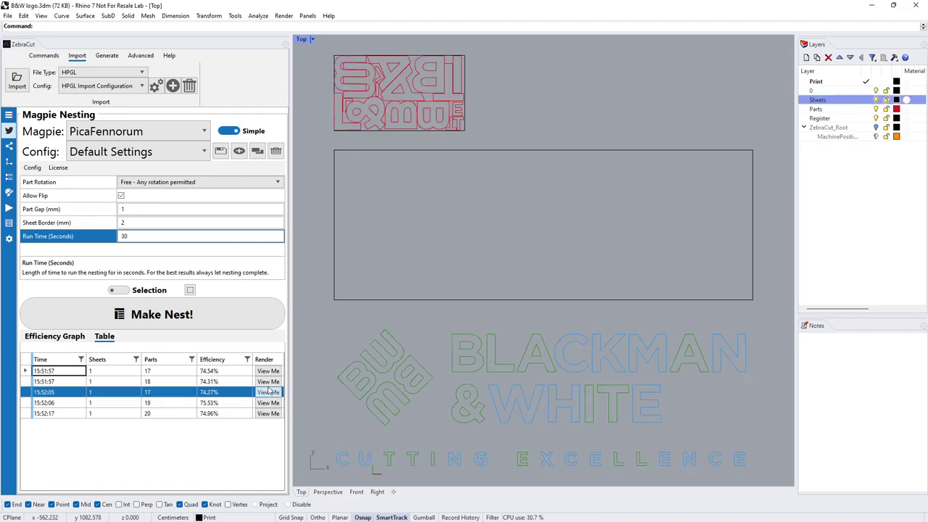
click(269, 414)
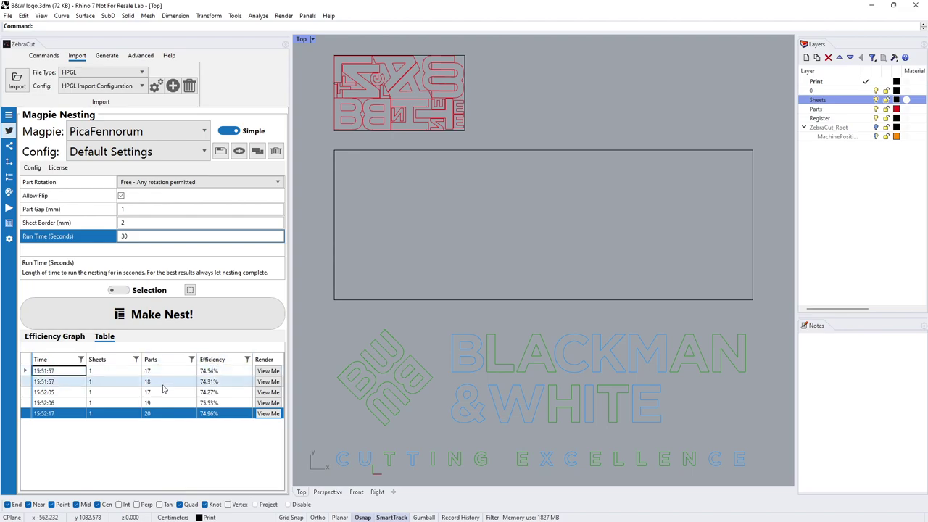
Sort the nest results by efficiency and render the most efficient one
click(219, 360)
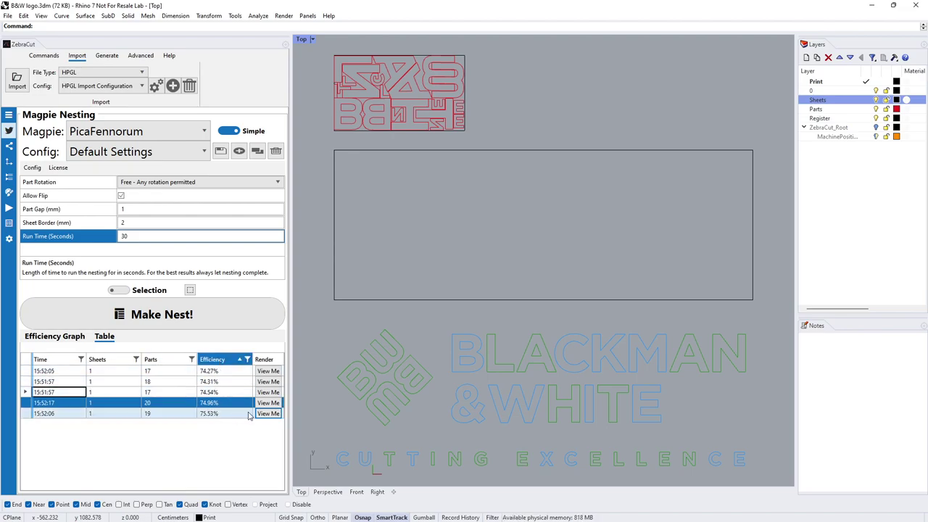
click(266, 413)
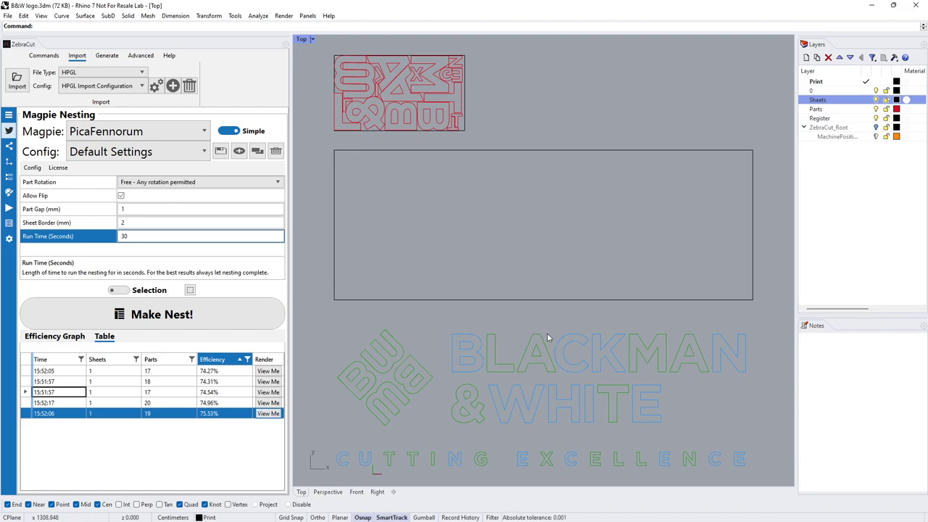
Draw a closed, irregular heart-shaped curve through freehand control points beside the two sheets, using the Curve command
scroll(432, 309, down, 6)
scroll(432, 309, down, 1)
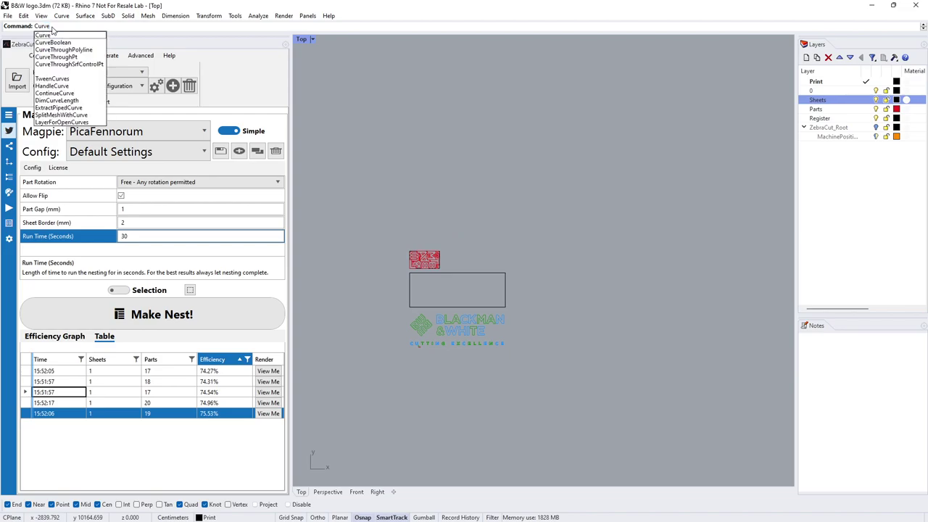
click(52, 34)
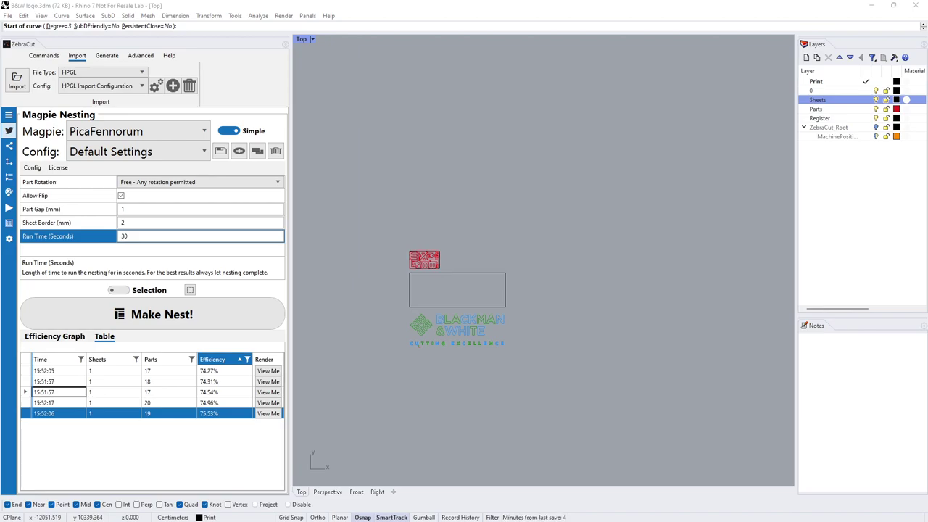
click(528, 246)
click(538, 215)
click(570, 248)
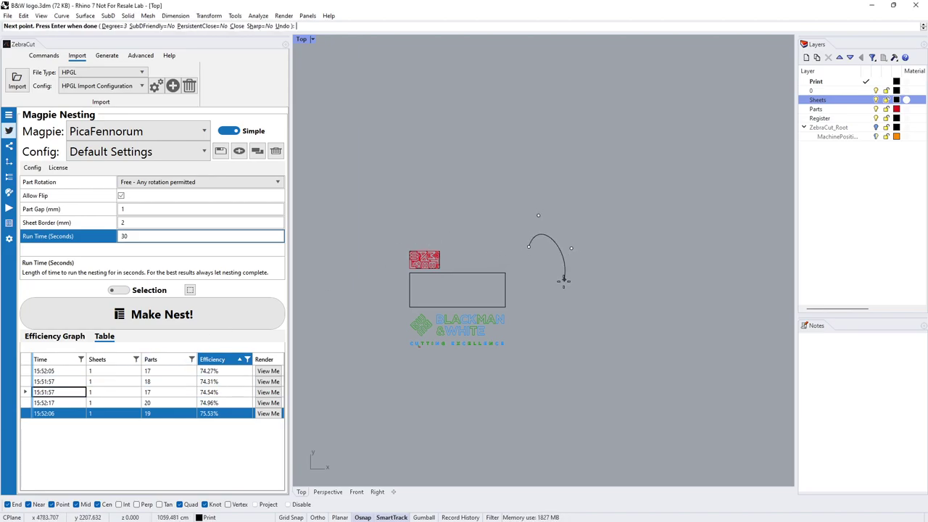
click(560, 290)
click(518, 271)
click(469, 231)
click(526, 232)
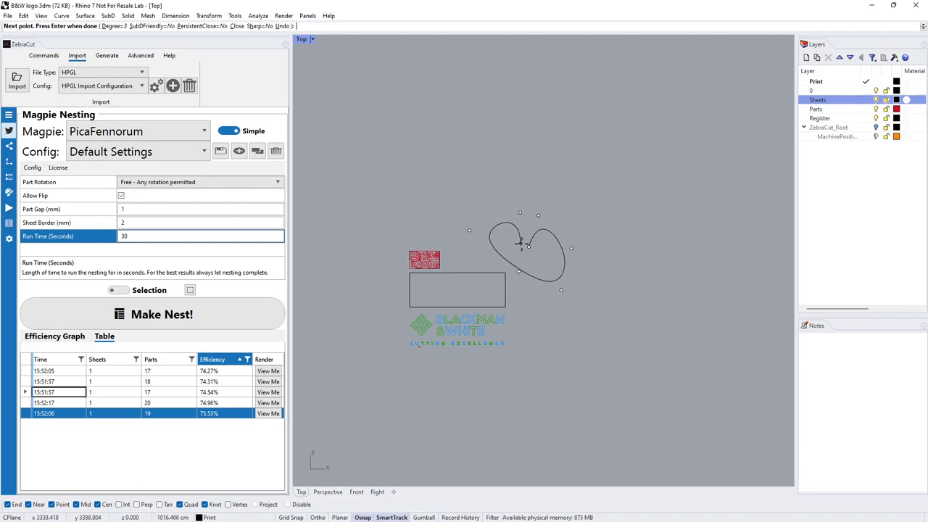
key(Return)
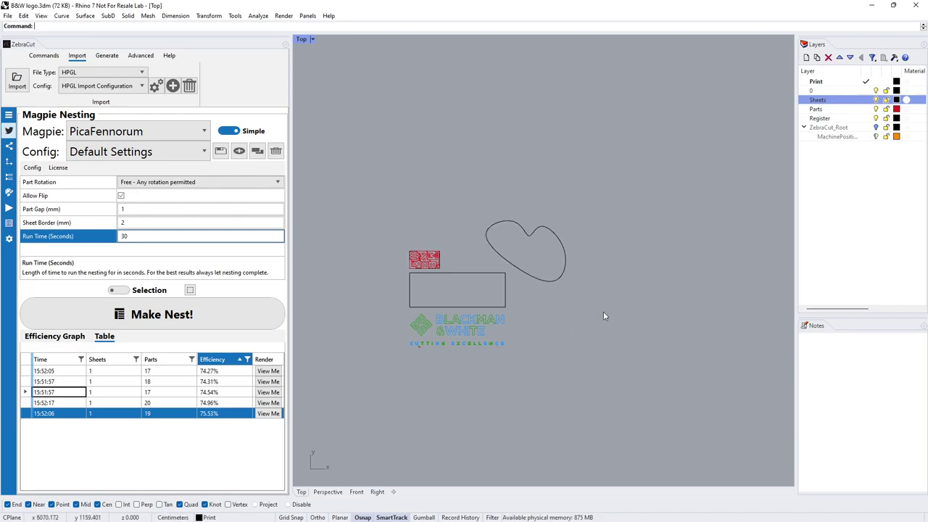
Draw a second closed, irregular curve with a deep notch on its left side, below and right of the heart-shaped curve, using freehand control points
key(Return)
click(573, 311)
click(598, 285)
click(651, 293)
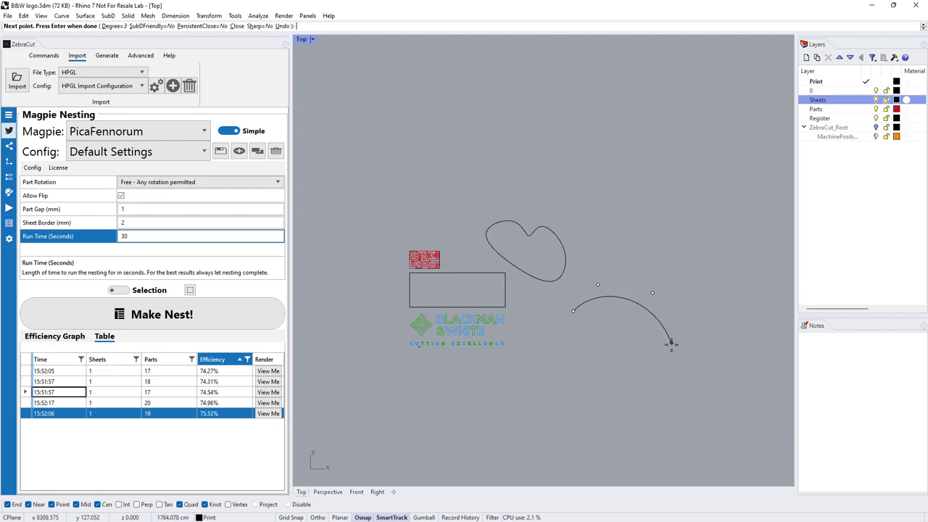
click(670, 344)
click(612, 388)
click(546, 366)
click(569, 342)
click(605, 336)
click(556, 323)
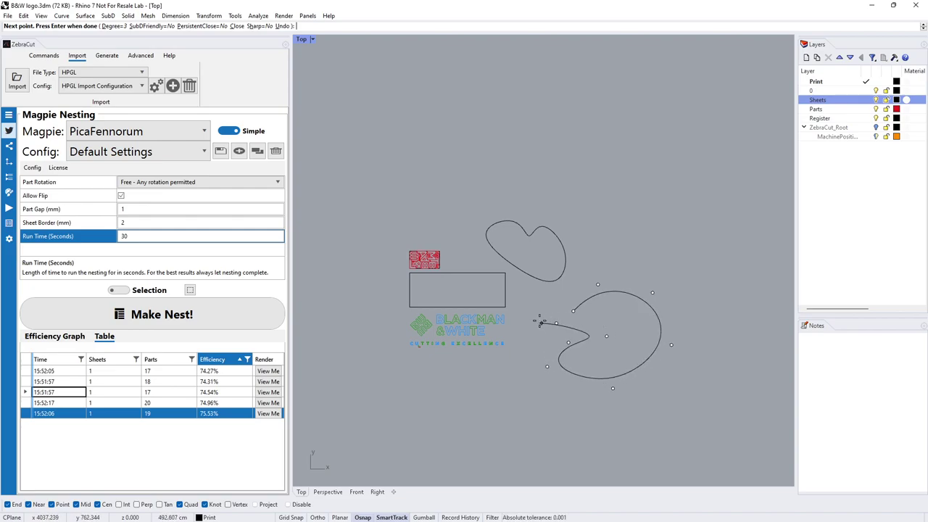
click(539, 310)
click(572, 311)
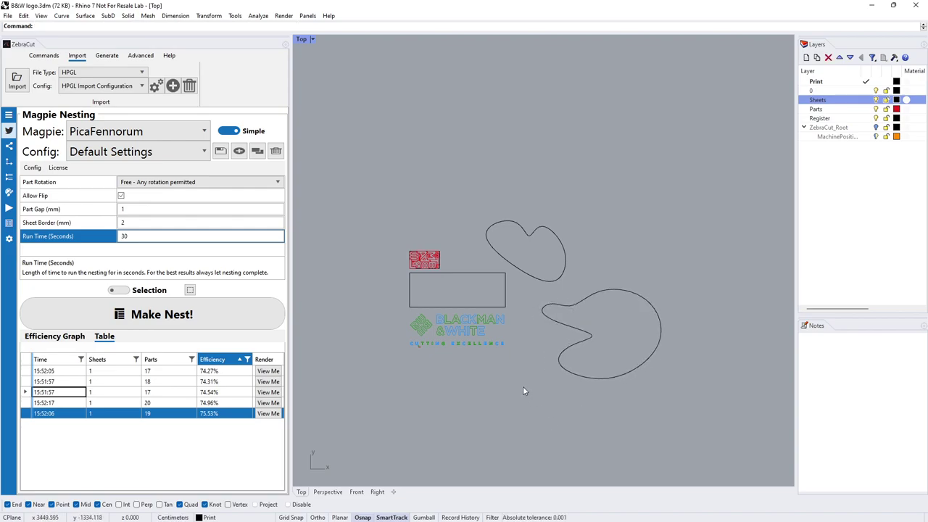
Clear the displayed nest and try to nest the whole logo onto the heart-shaped curve
click(190, 290)
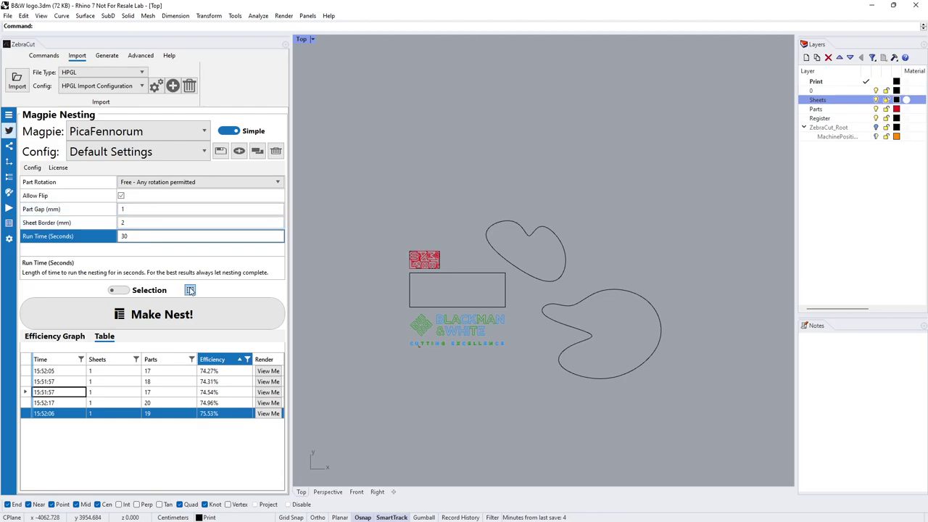
scroll(488, 348, up, 3)
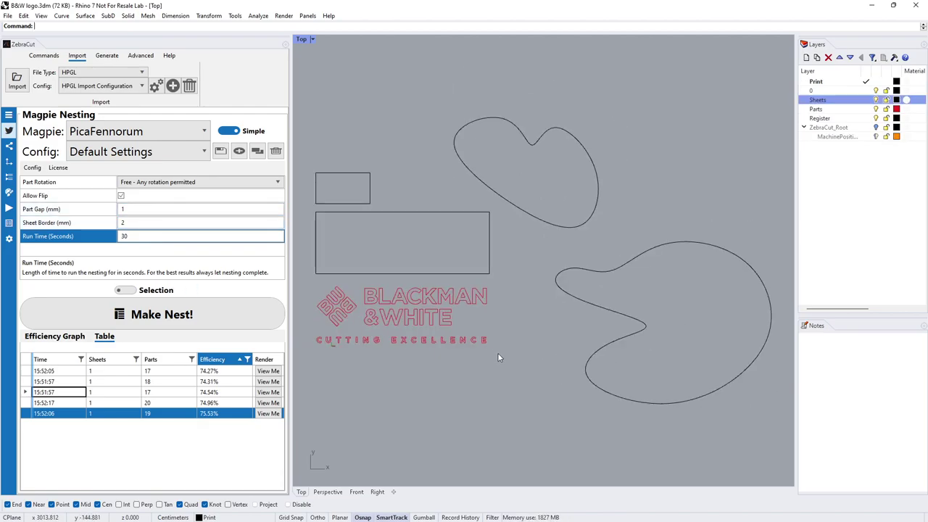
drag(498, 354, 302, 288)
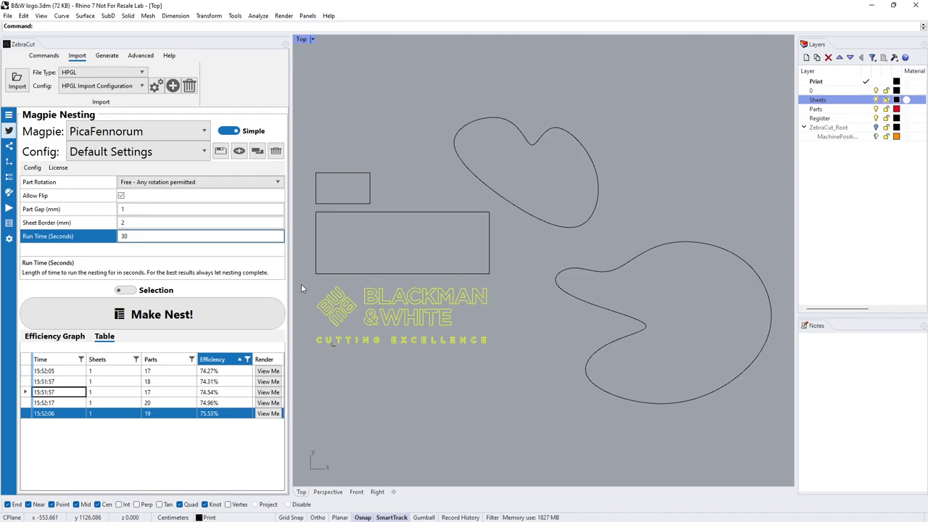
shift+click(560, 223)
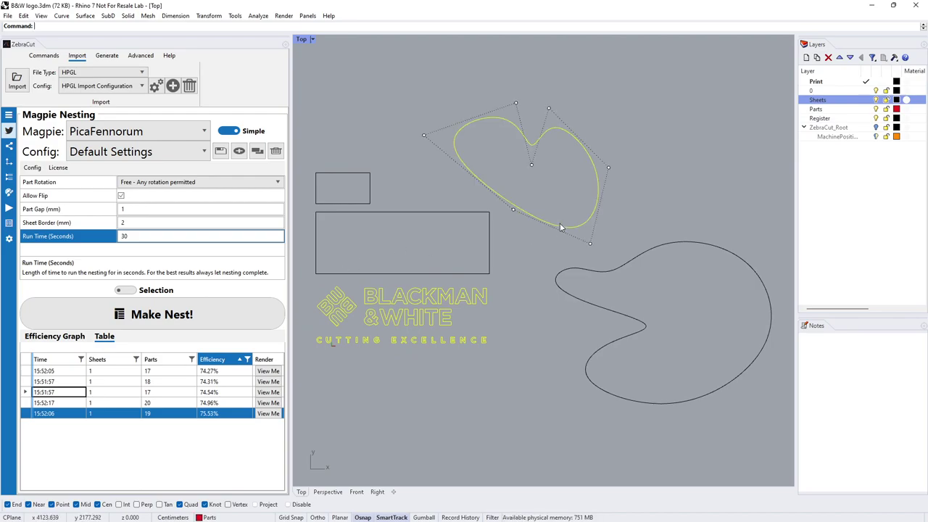
click(207, 316)
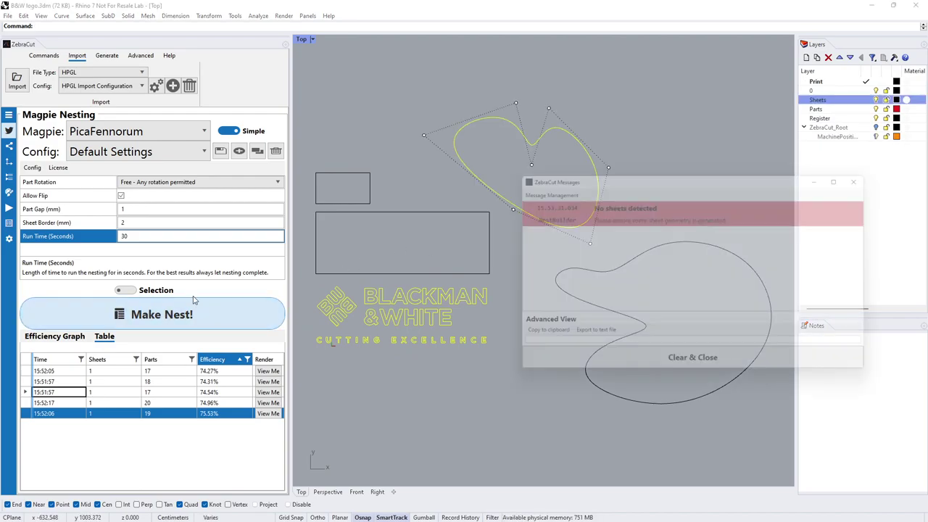
click(558, 367)
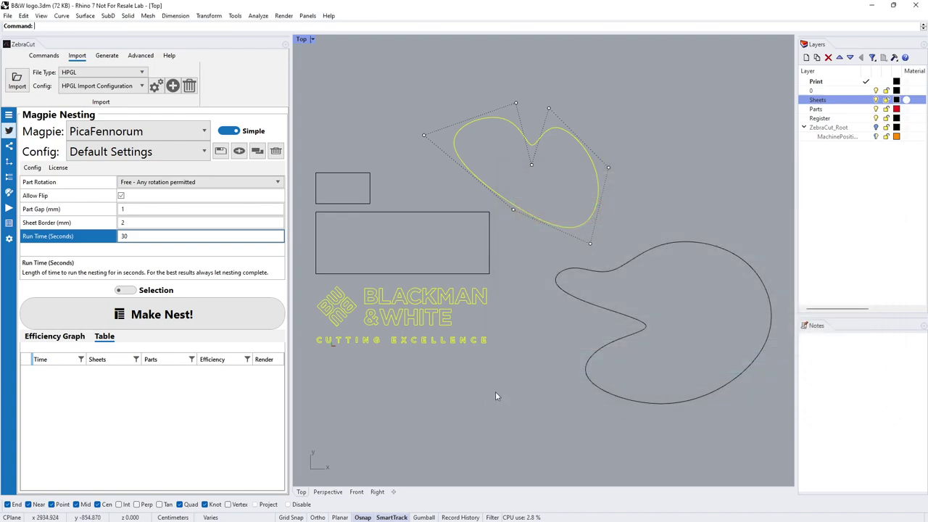
Move the heart-shaped curve and the notched irregular curve onto the Sheets layer
scroll(497, 385, down, 2)
scroll(498, 385, down, 2)
click(580, 252)
click(551, 276)
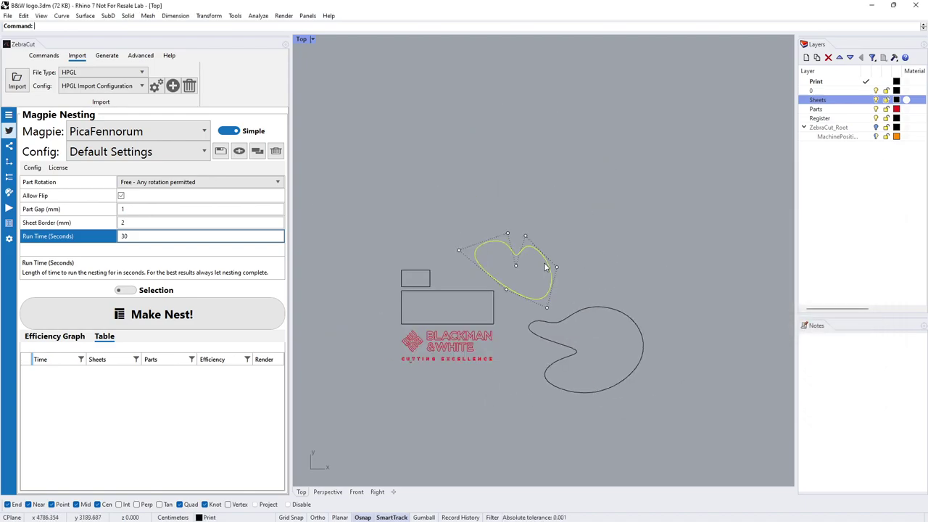
shift+click(596, 306)
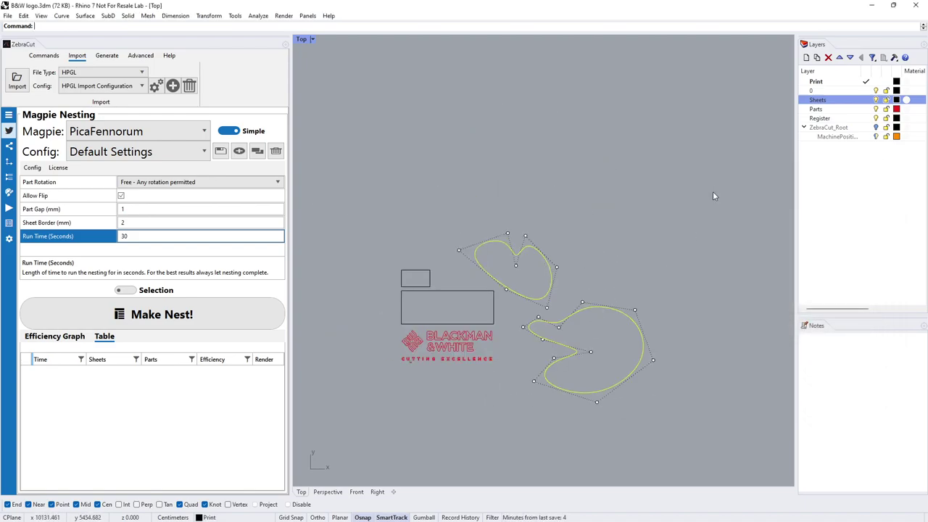
right_click(821, 104)
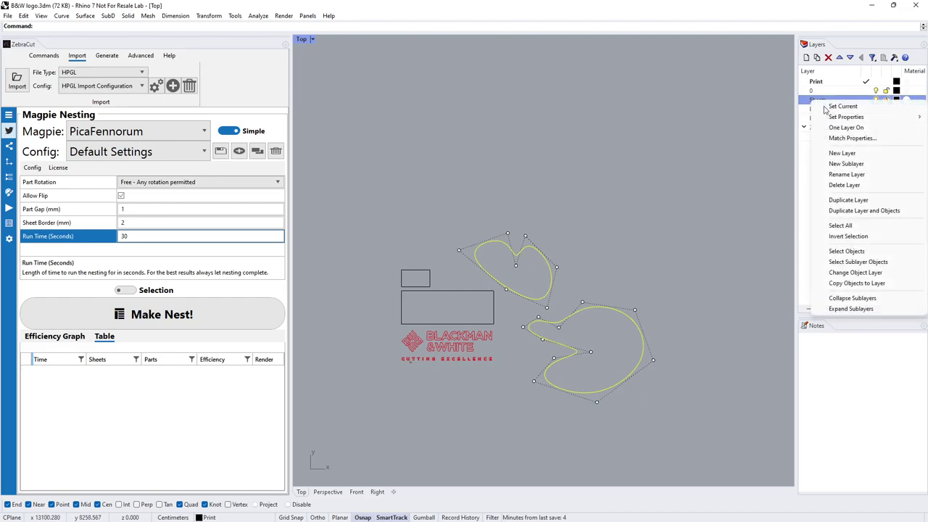
click(848, 262)
click(644, 271)
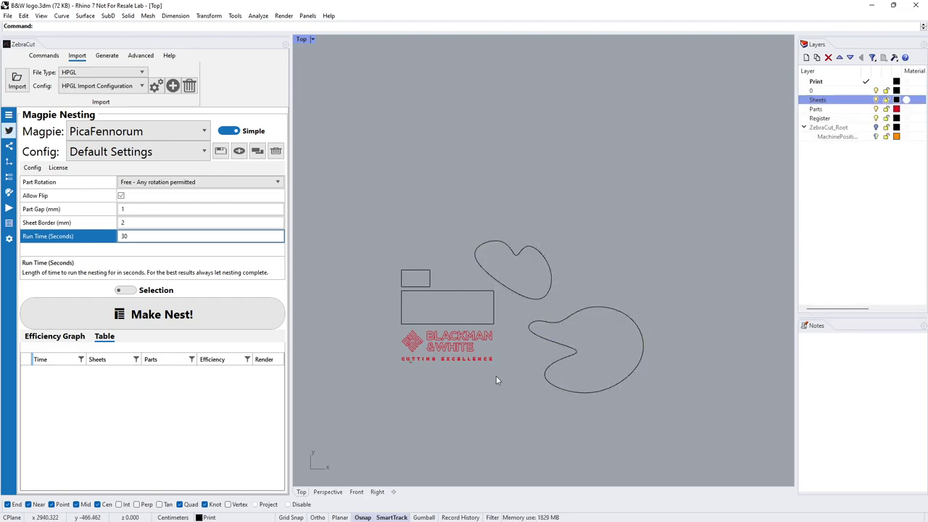
Nest the whole logo onto the heart-shaped sheet and stop the nesting run early
mouse_move(411, 341)
mouse_down()
mouse_move(377, 324)
mouse_move(400, 325)
mouse_up()
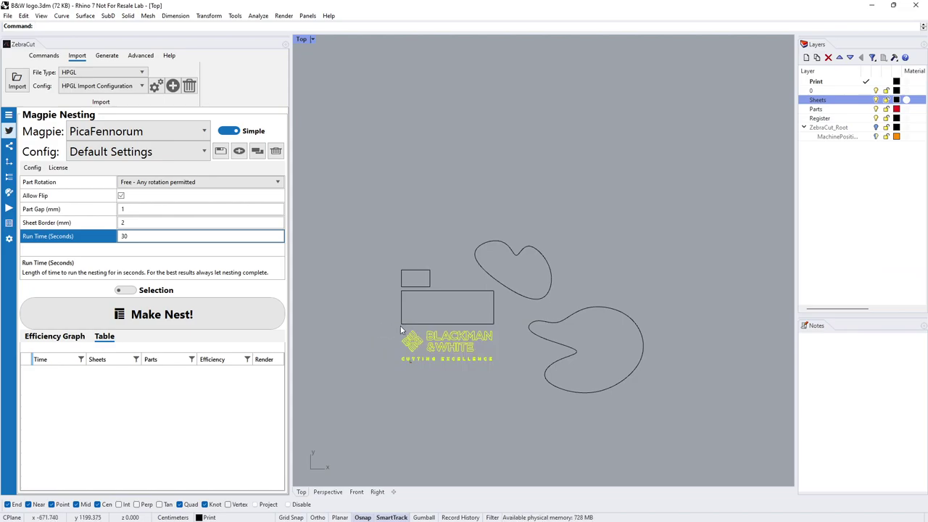
shift+click(549, 293)
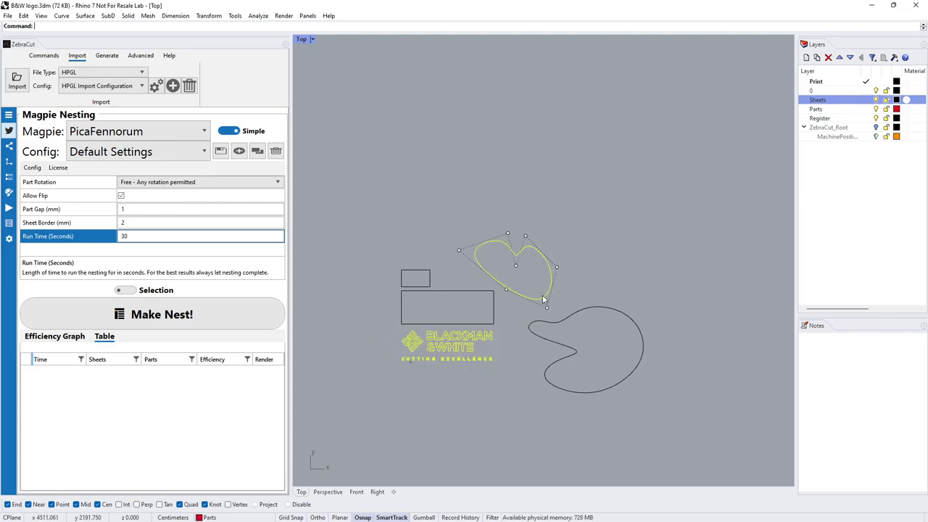
click(225, 317)
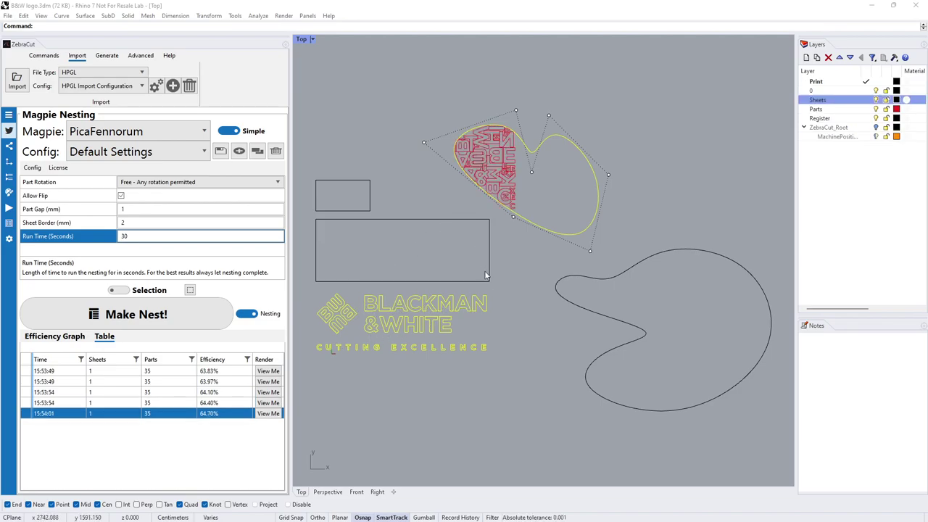
click(523, 333)
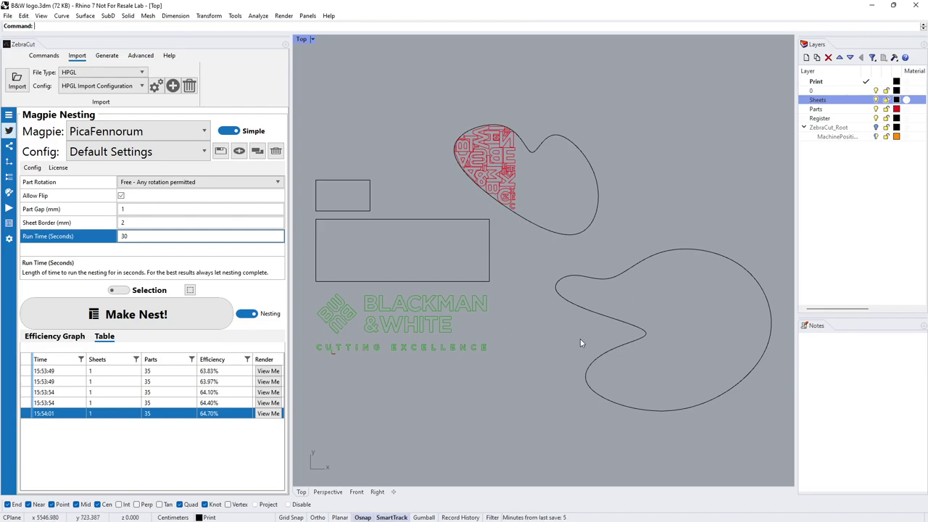
click(248, 313)
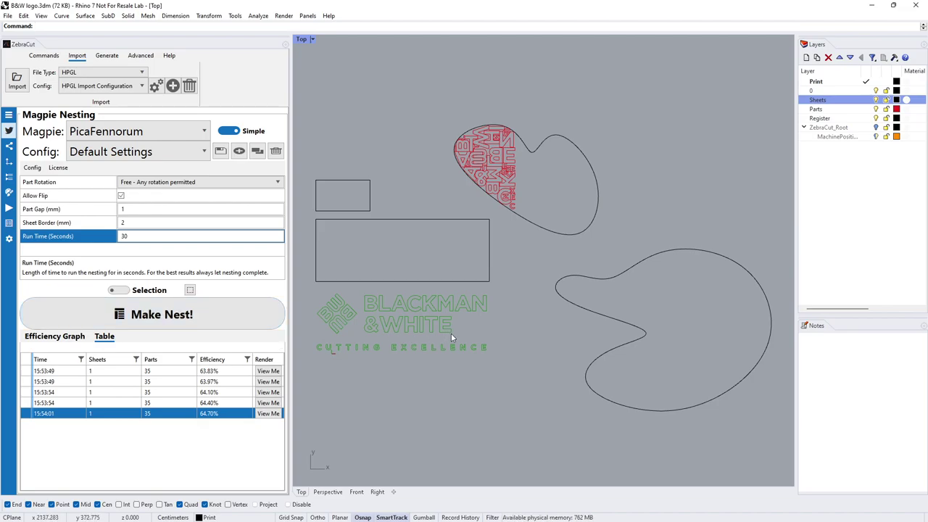
Clear the displayed nest, nest only the diamond emblem and BLACKMAN & WHITE lettering onto the heart-shaped sheet, and stop the run
click(190, 290)
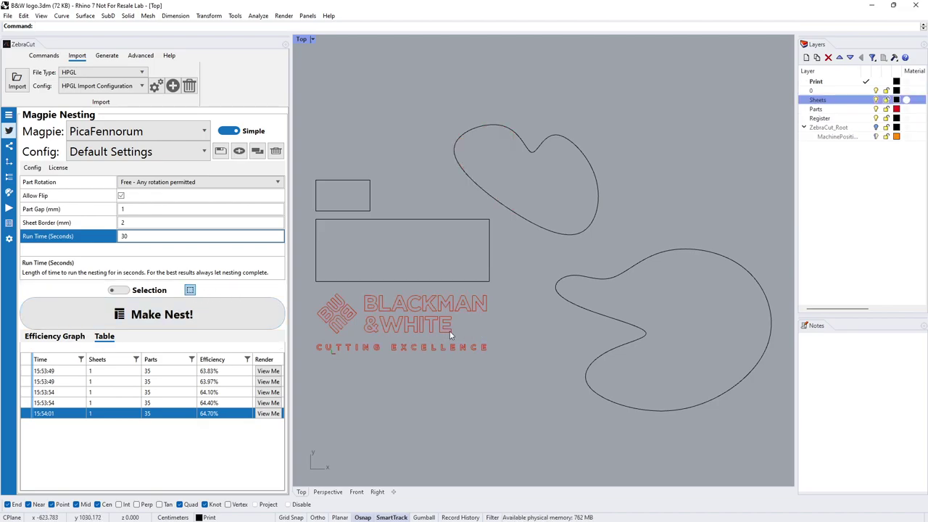
drag(306, 279, 497, 329)
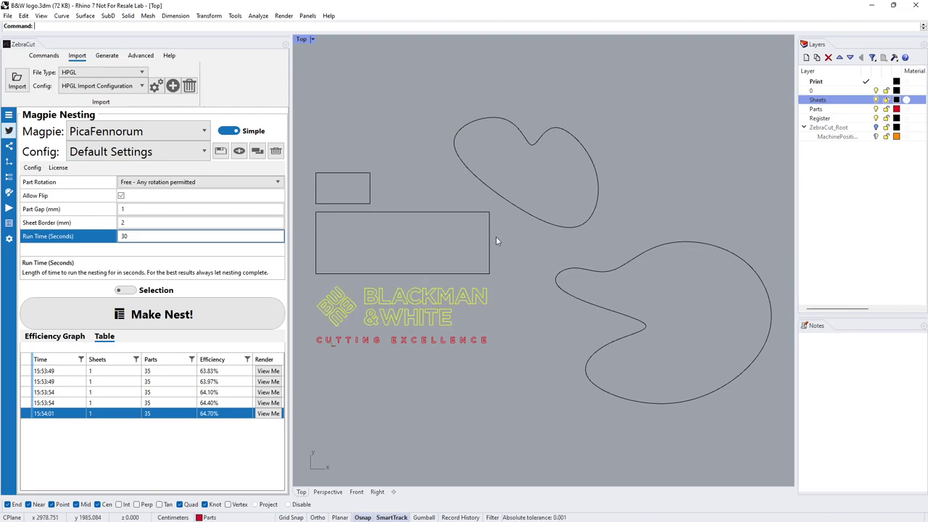
click(554, 222)
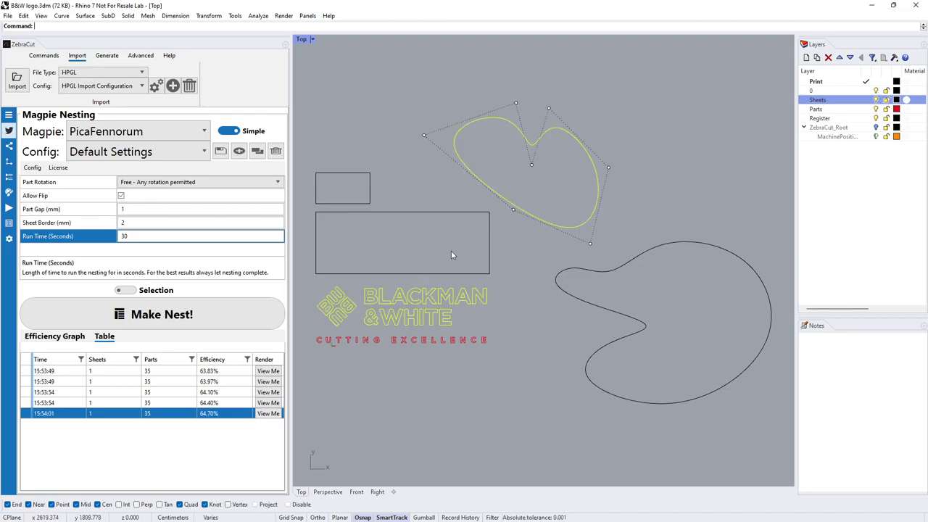
click(211, 306)
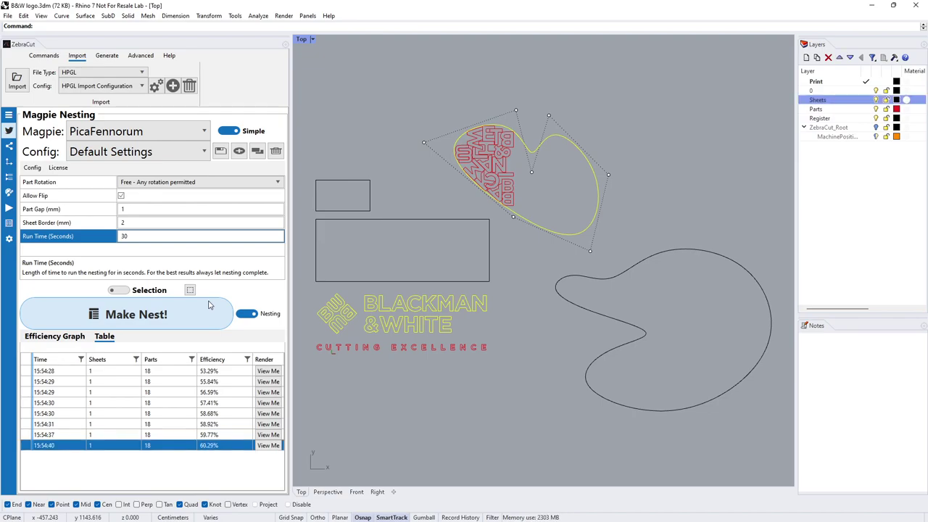
click(248, 314)
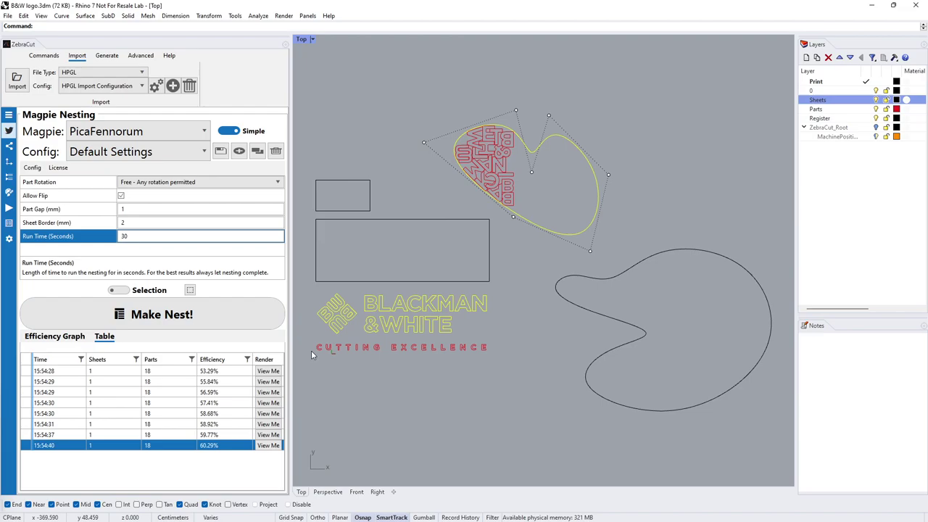
click(472, 340)
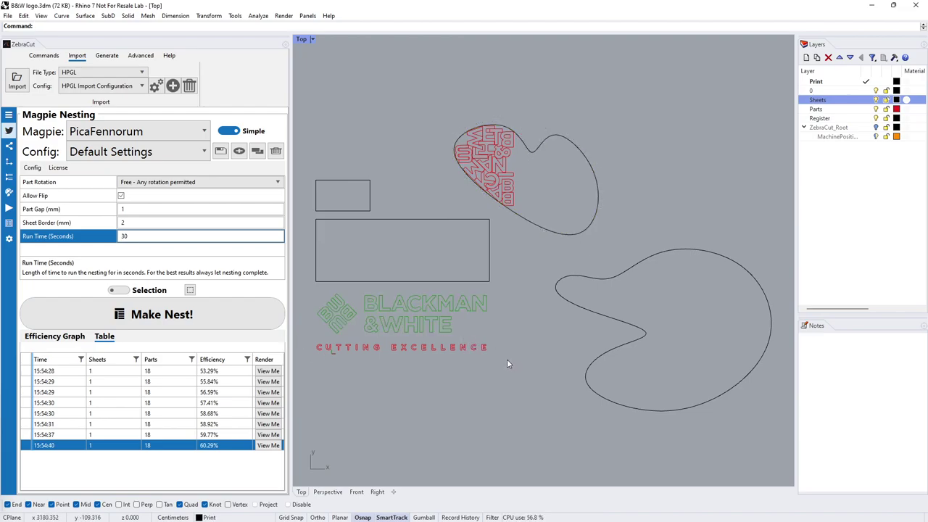
Select the nested heart-shaped sheet with its parts, look at the Cut output options, and return to Magpie Nesting
drag(430, 101, 636, 244)
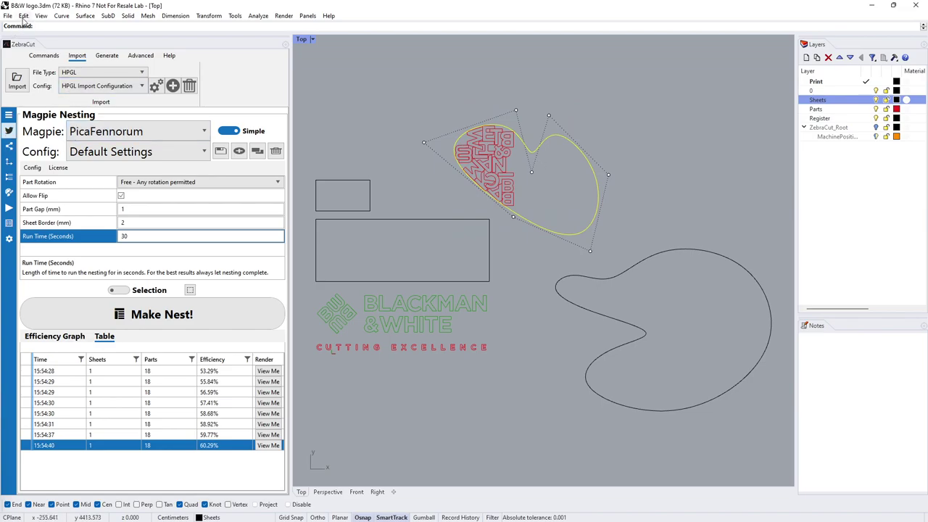
click(9, 207)
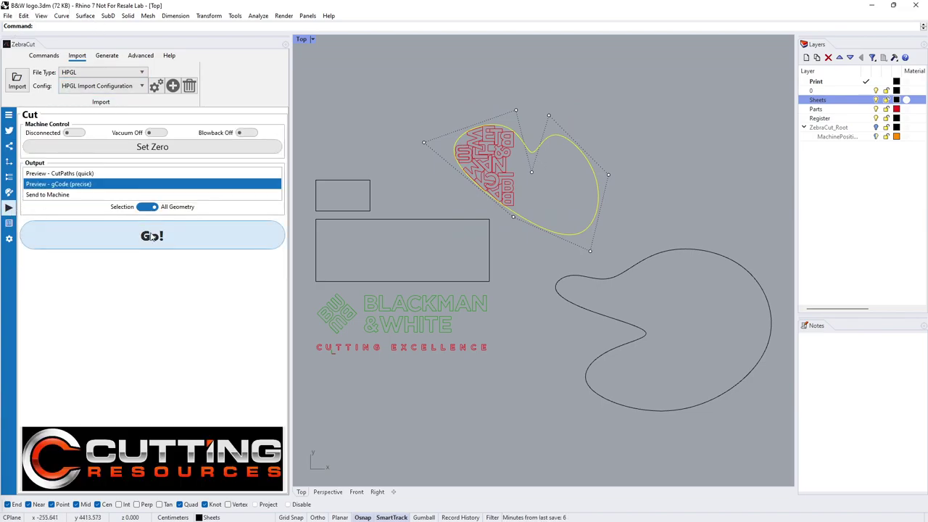
click(9, 130)
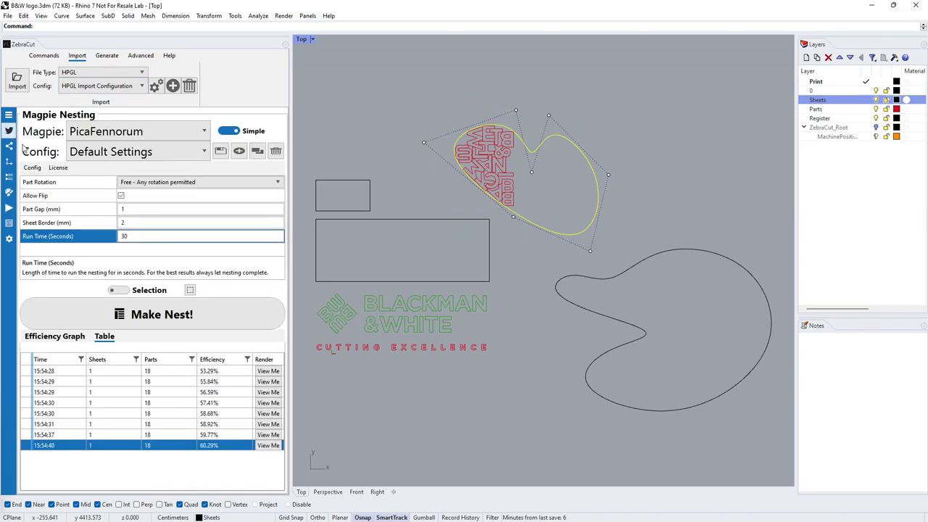
click(621, 436)
Nest only the CUTTING EXCELLENCE lettering onto the notched irregular sheet
drag(508, 371, 305, 340)
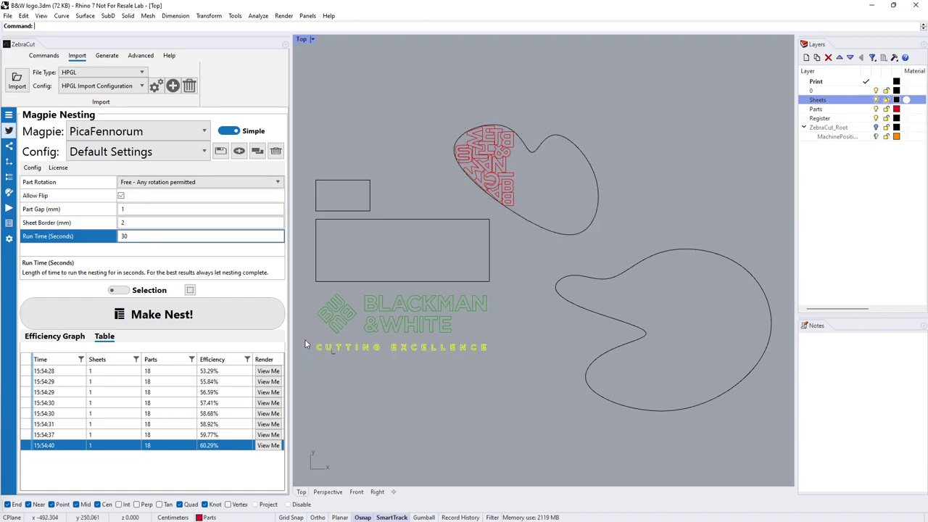
shift+click(574, 305)
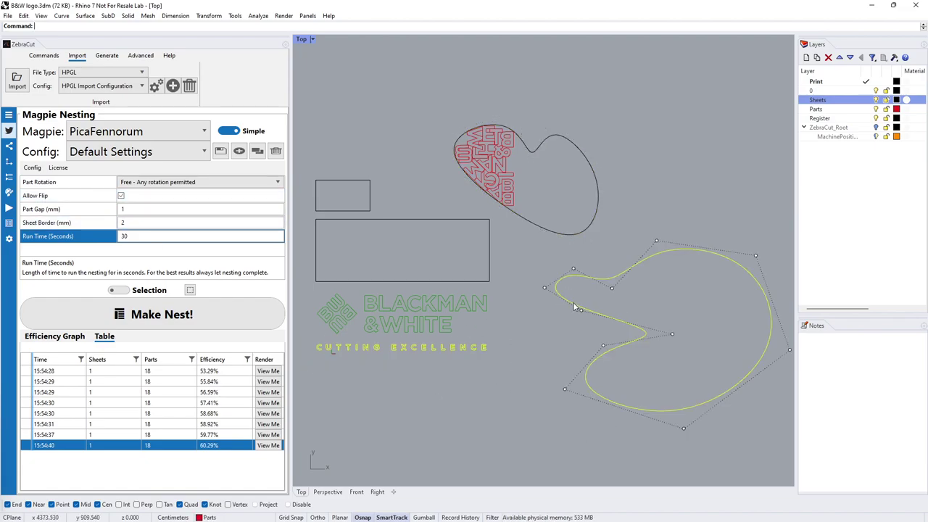
click(145, 313)
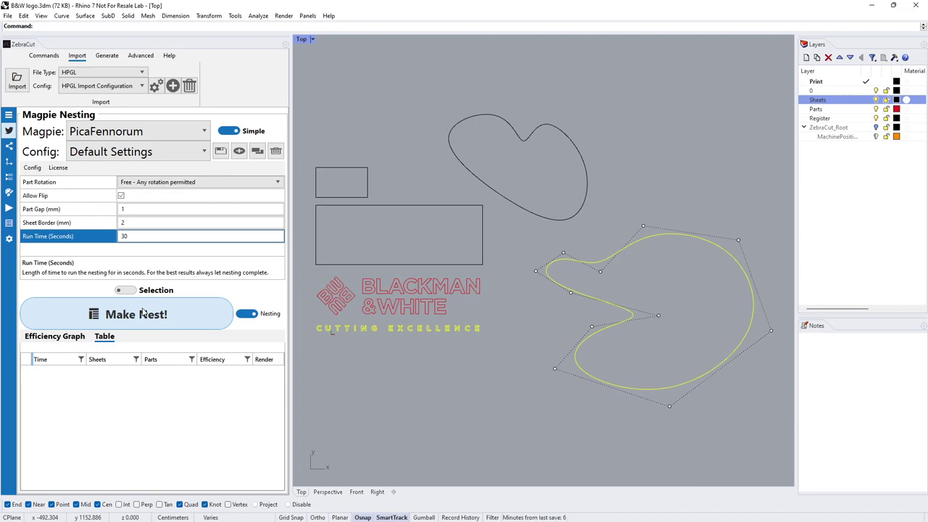
click(142, 312)
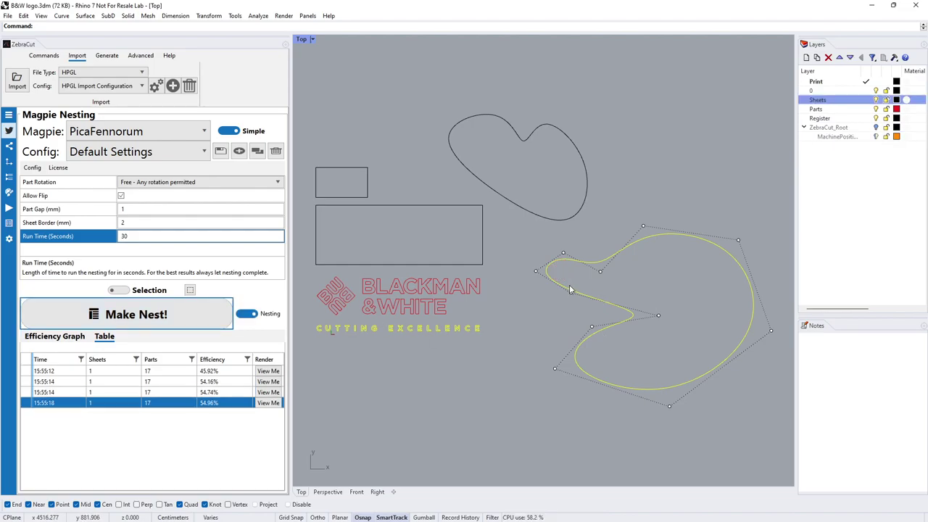
Examine closely how the nested CUTTING EXCELLENCE letters fit into the rounded tip of the notched sheet
scroll(567, 285, up, 5)
scroll(566, 281, down, 5)
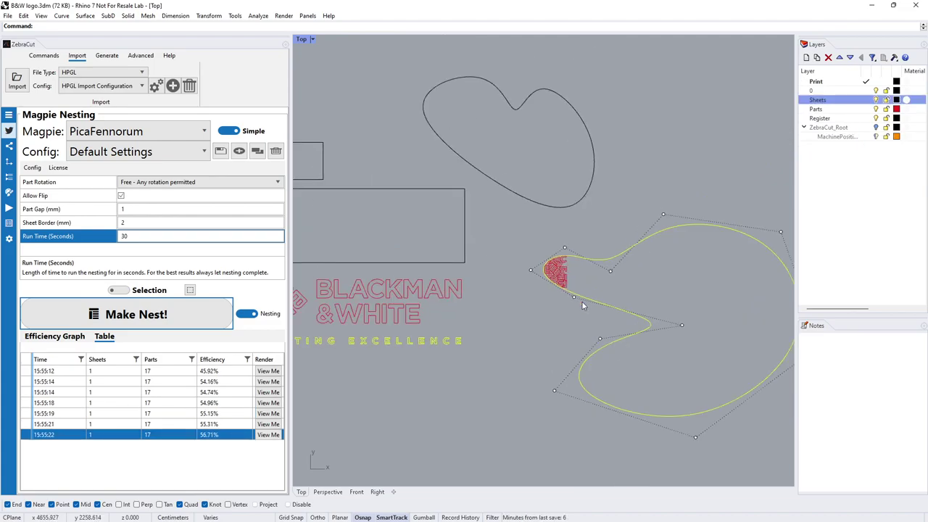
scroll(560, 277, up, 5)
scroll(561, 279, up, 1)
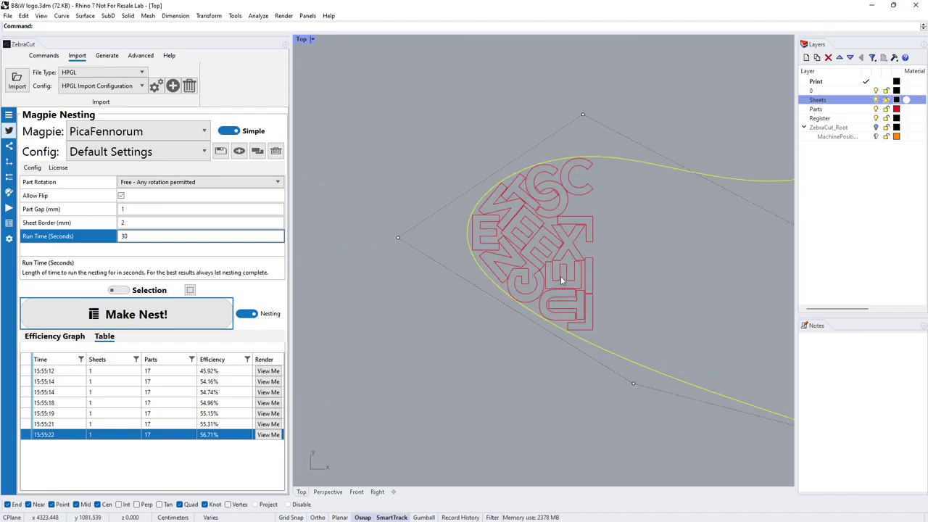
scroll(560, 277, up, 2)
scroll(562, 281, down, 2)
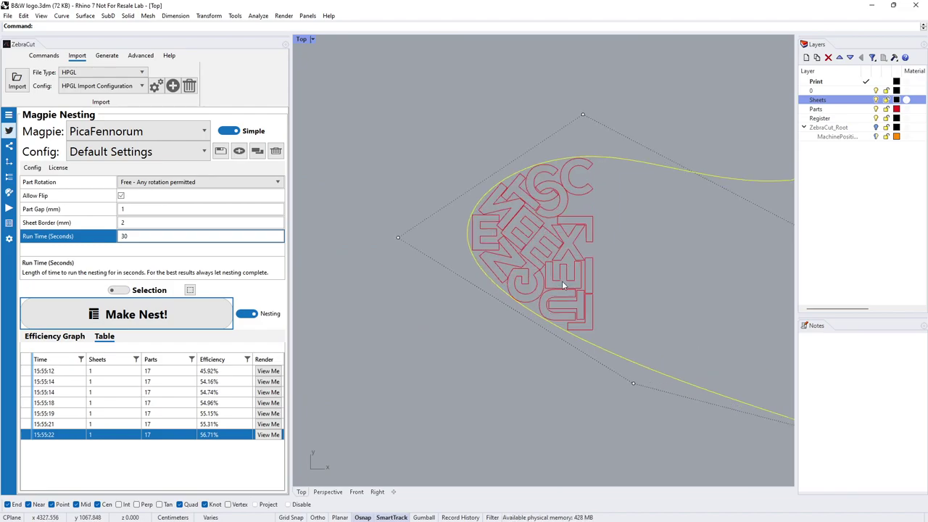